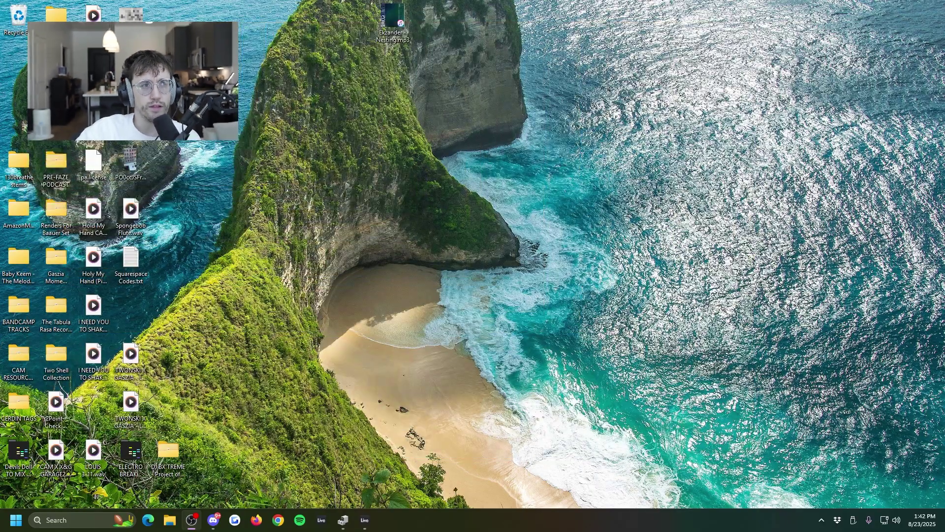
Step: Switch to Discord and view the "finally a good production technique" video in the general channel full screen
left_click(211, 520)
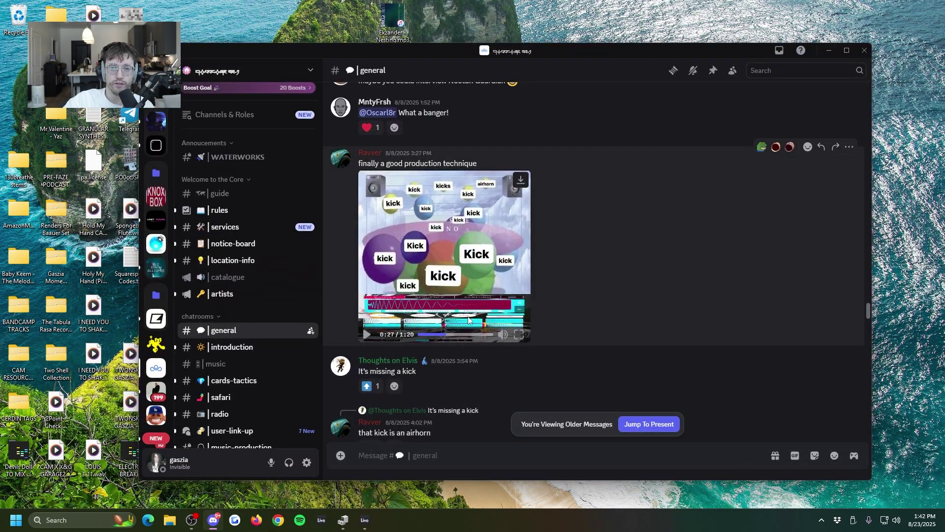
left_click(519, 334)
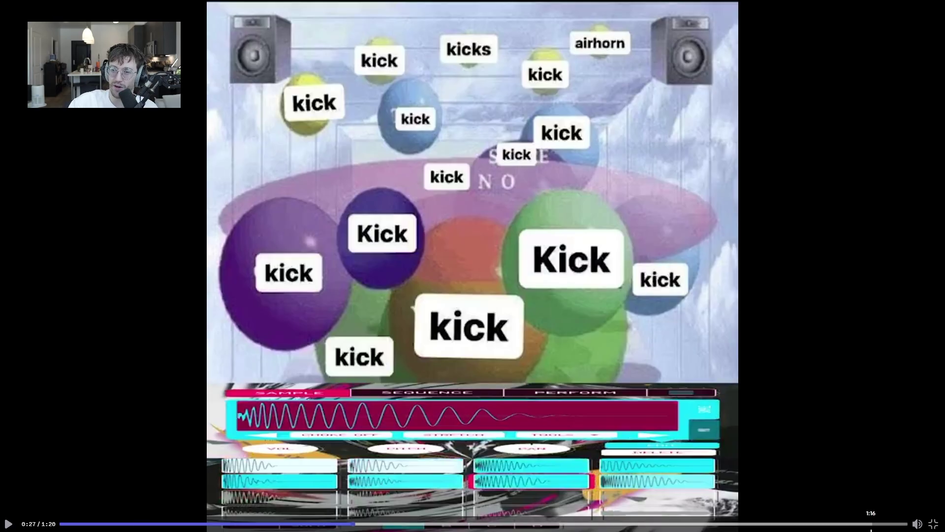
left_click(934, 525)
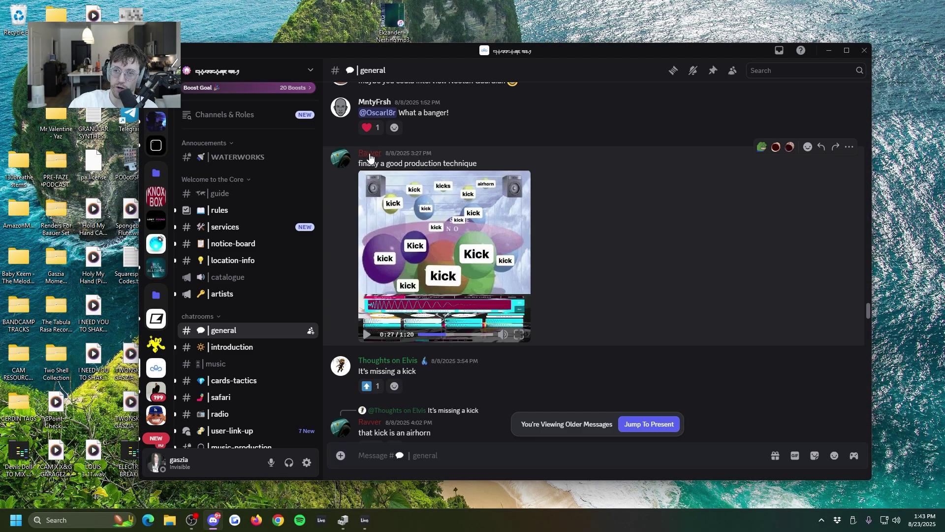
left_click(518, 335)
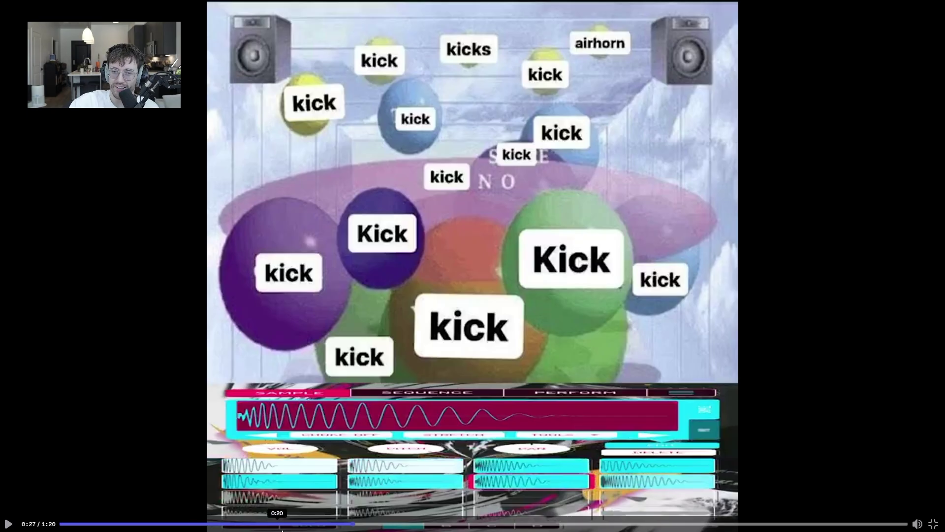
Step: Play the video from about 0:19 to 0:24, leave full screen and minimize Discord
left_click(268, 524)
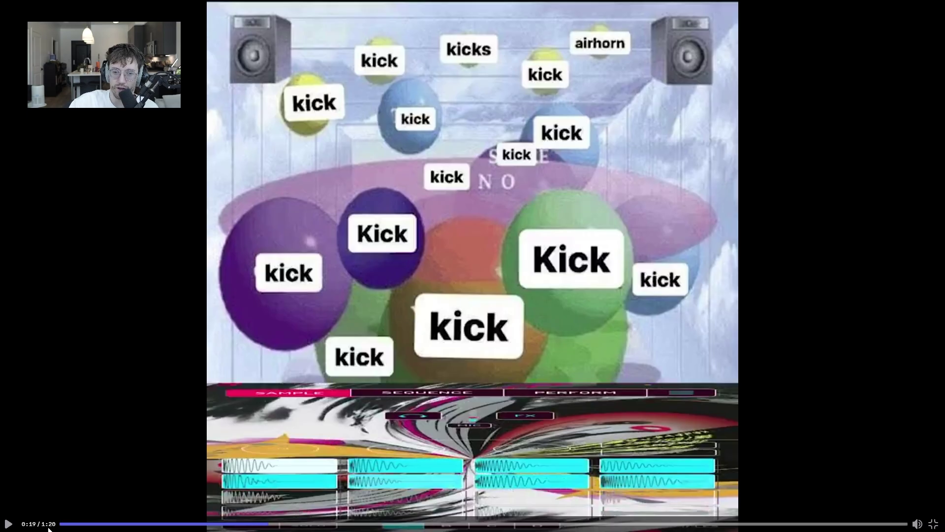
left_click(8, 523)
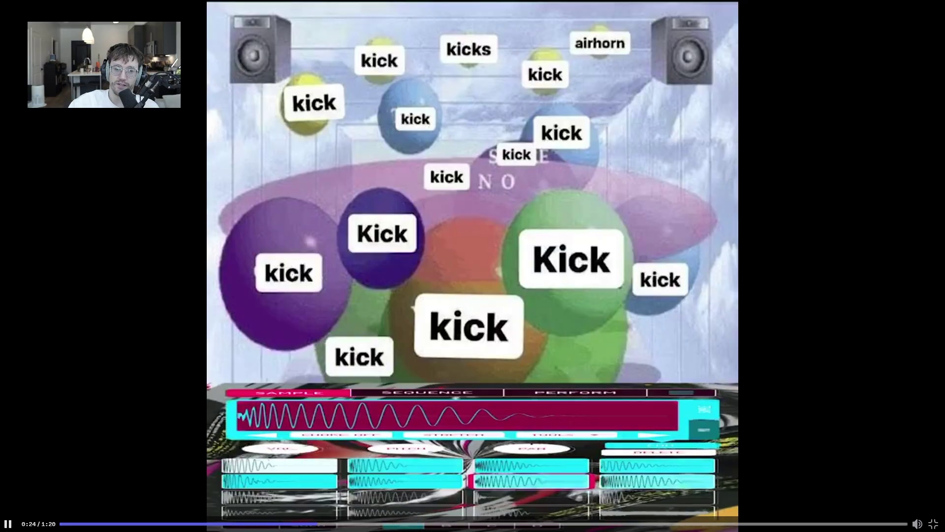
left_click(477, 446)
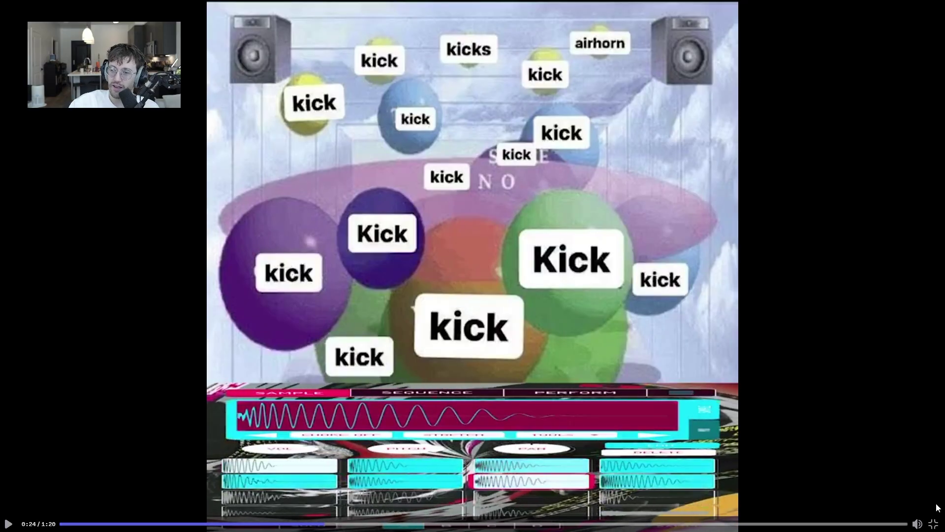
left_click(933, 524)
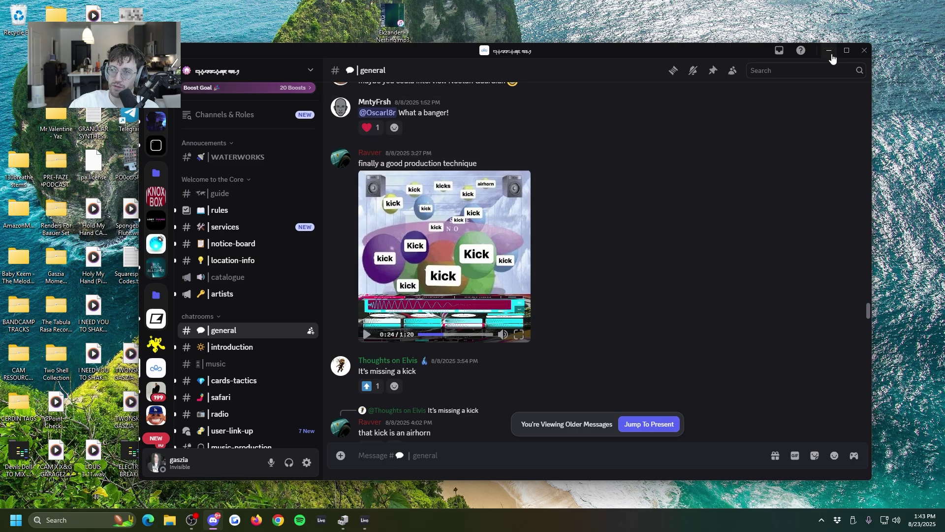
left_click(830, 51)
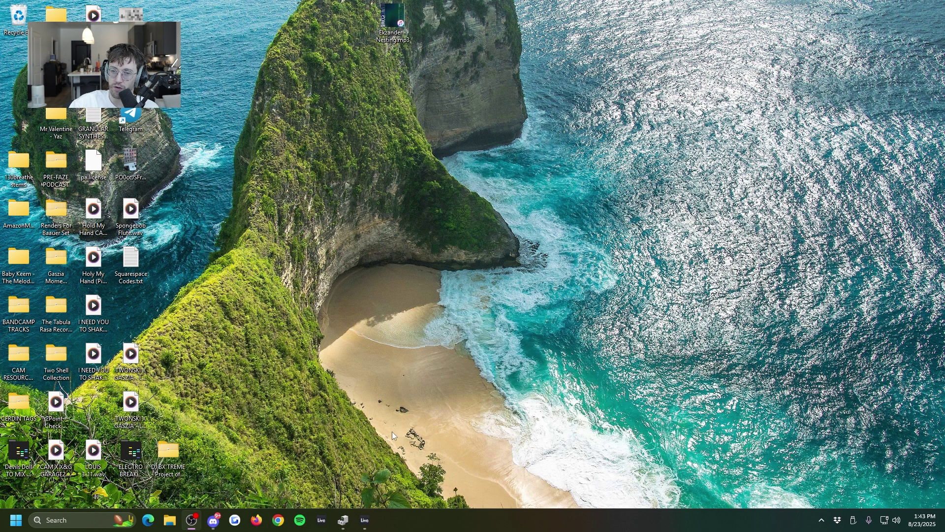
Step: Switch to Ableton Live and examine the Kick 2 plug-in's settings on the Kick 2 track, closing its window when done
left_click(365, 520)
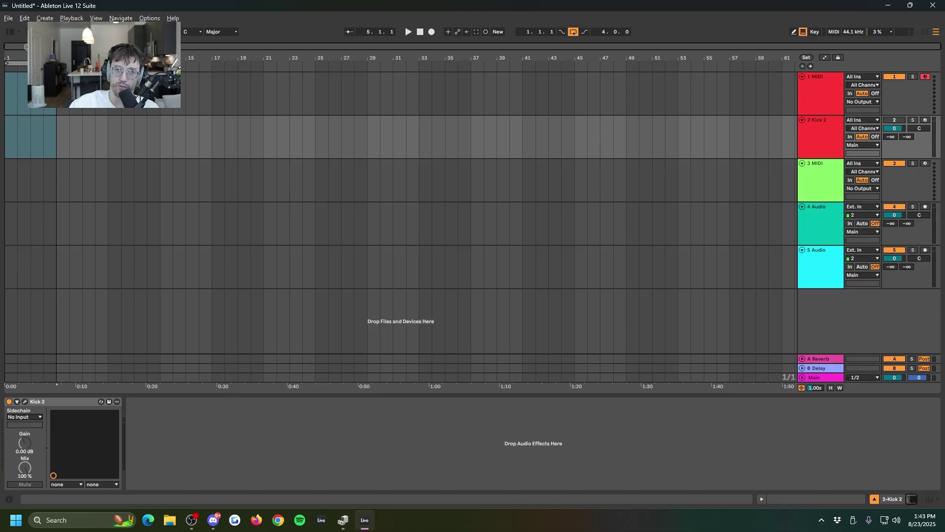
left_click_drag(22, 57, 27, 79)
left_click(26, 402)
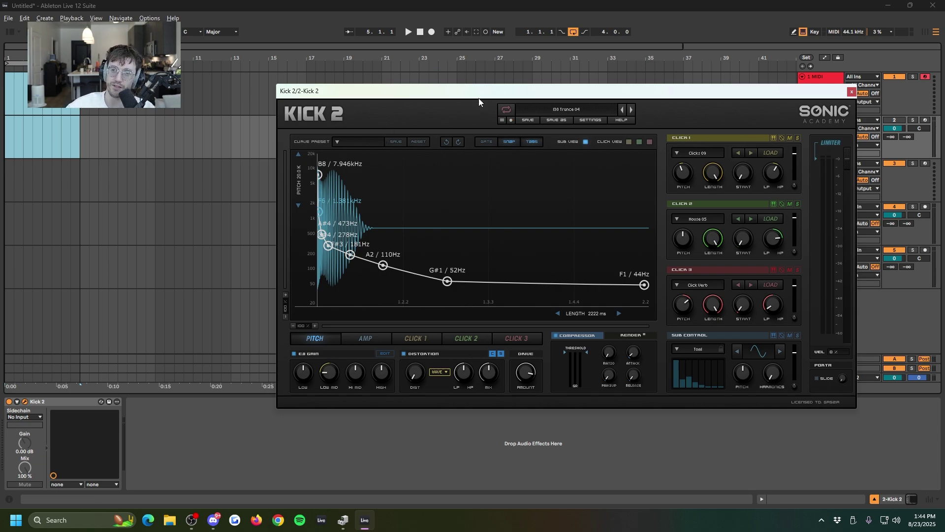
left_click(851, 92)
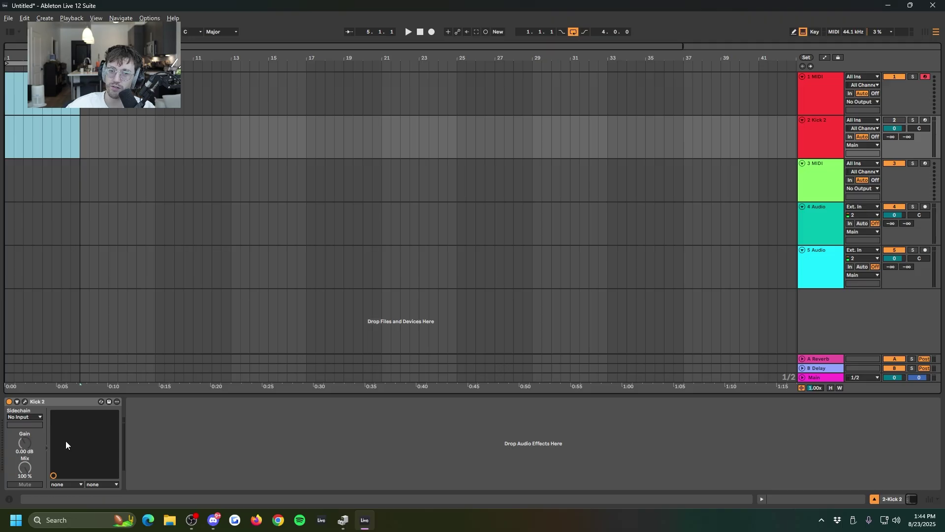
Step: Create a four-bar MIDI clip at the start of the 1 MIDI track and place a 1/16 E3 note on its first beat
left_click(5, 95)
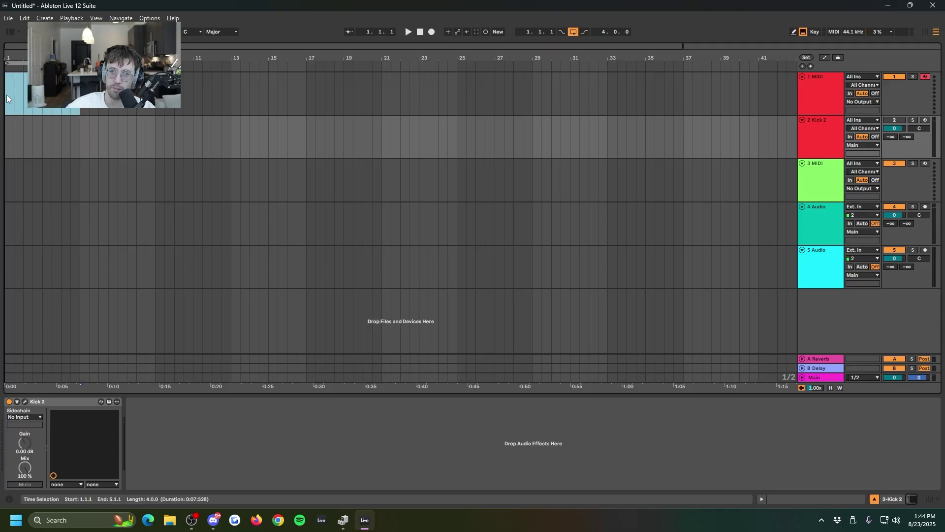
key("ctrl+shift+m")
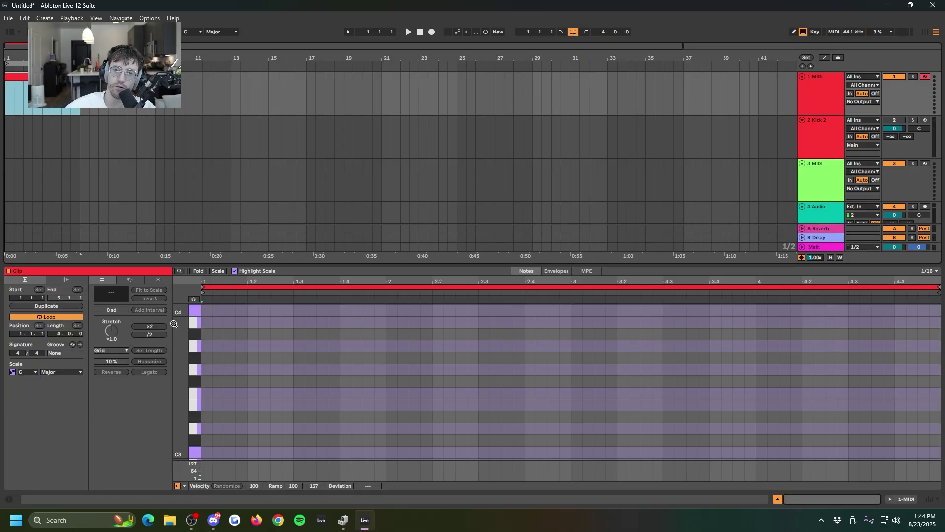
left_click(214, 410)
double_click(208, 405)
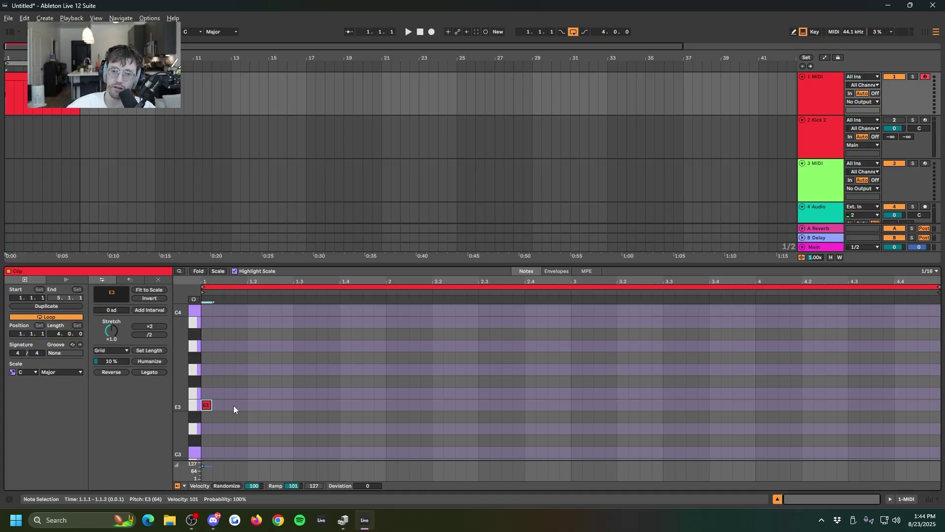
Step: Add 1/16 E3 notes at 1.2, 1.2.2, 1.2.3, 1.3, 1.3.3 and 1.4 in the clip
double_click(254, 405)
double_click(264, 405)
double_click(275, 405)
left_click(297, 405)
double_click(299, 405)
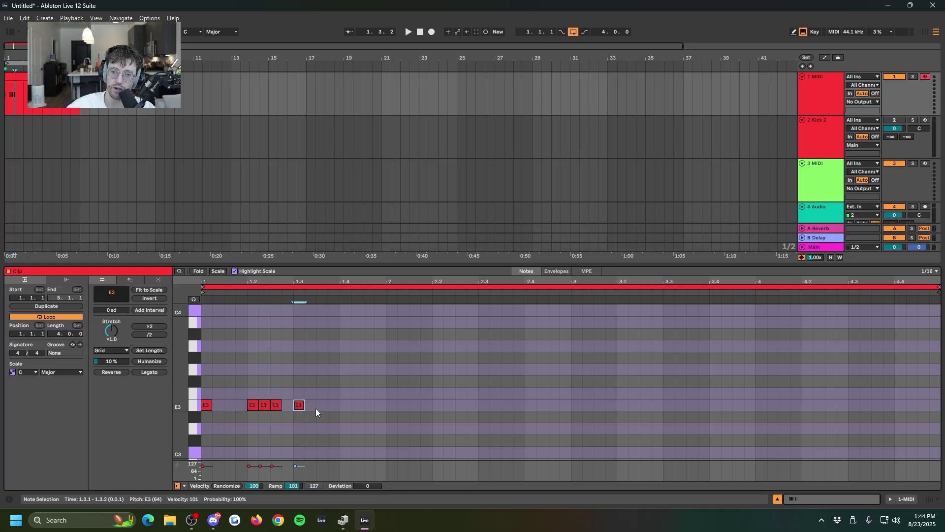
double_click(320, 405)
double_click(344, 407)
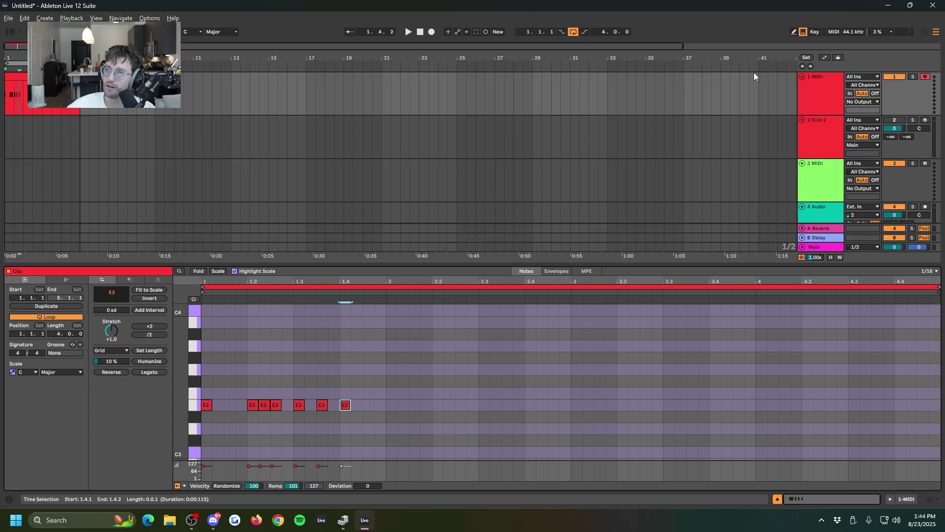
Step: Move the MIDI clip to the Kick 2 track, activate that track and start playback
left_click(28, 111)
left_click_drag(28, 110, 29, 132)
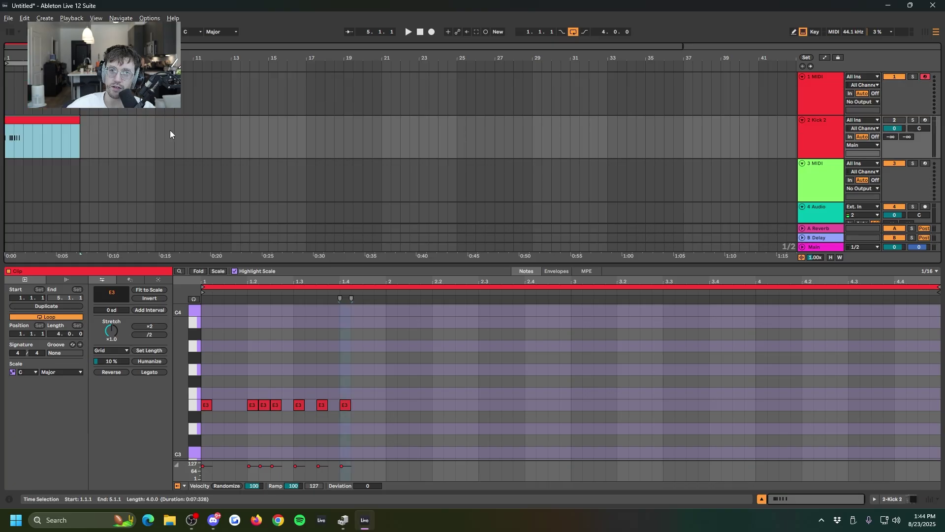
left_click(895, 120)
key("space")
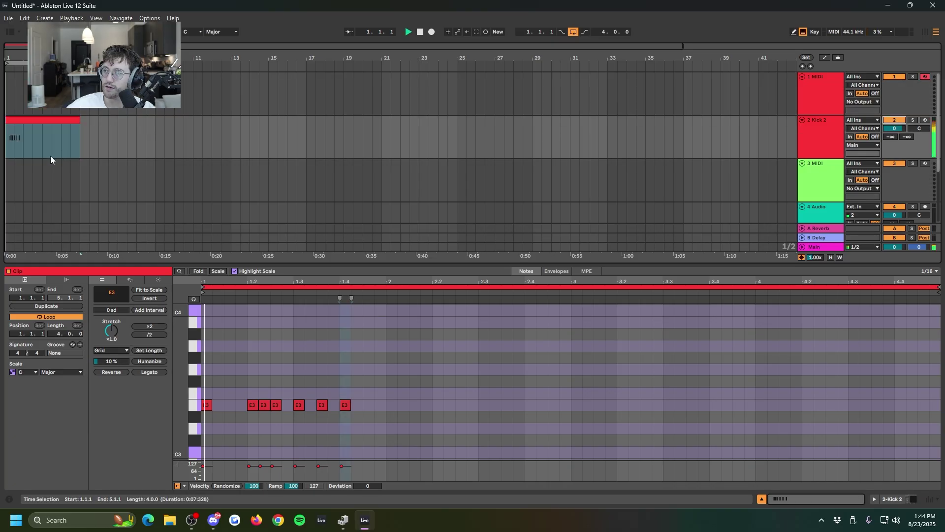
Step: Add an E3 note at 1.2.4 and repeat the pattern across the four bars, with extra shorter notes in bar 4
double_click(287, 406)
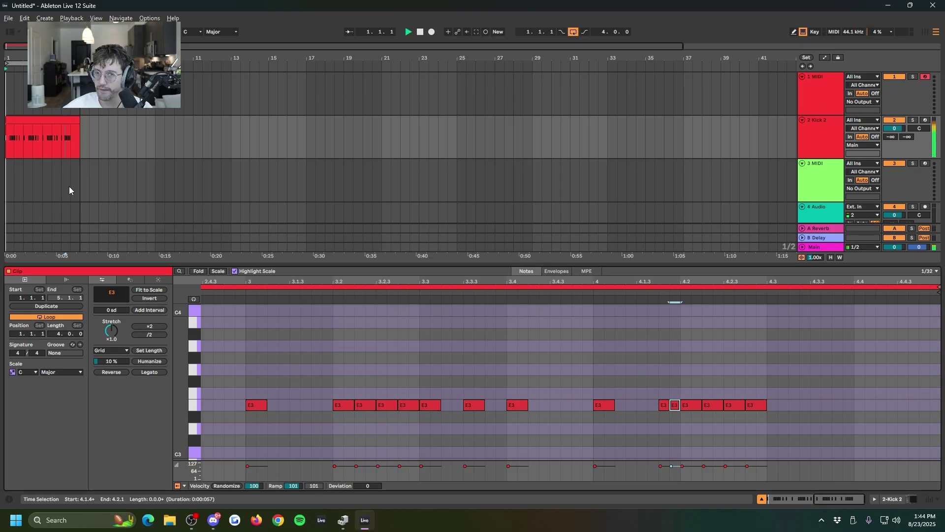
left_click(52, 141)
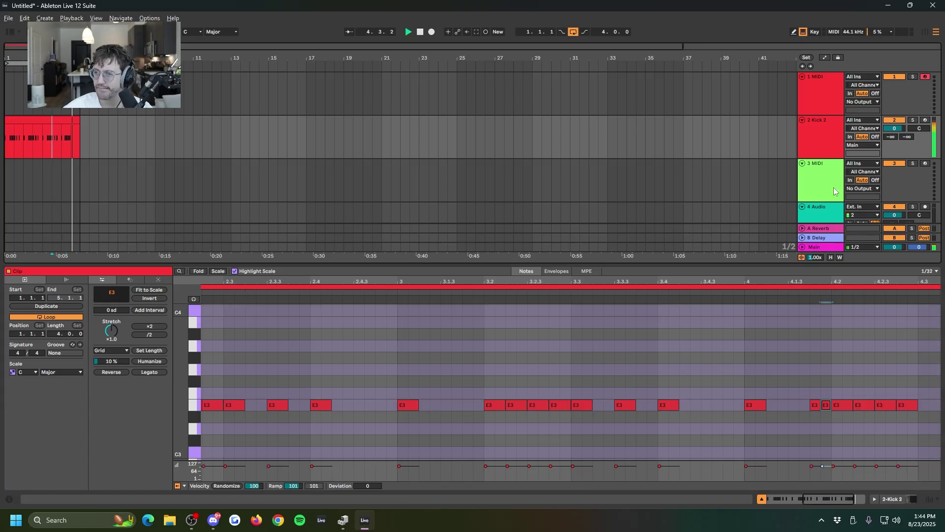
key("ctrl+t")
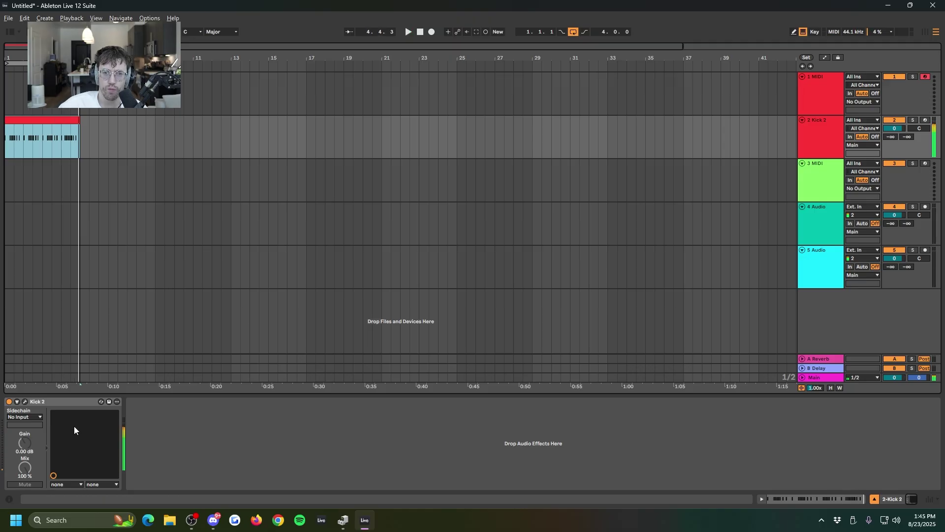
Step: Group the Kick 2 device into an Instrument Rack and show the rack's chain list
left_click(45, 402)
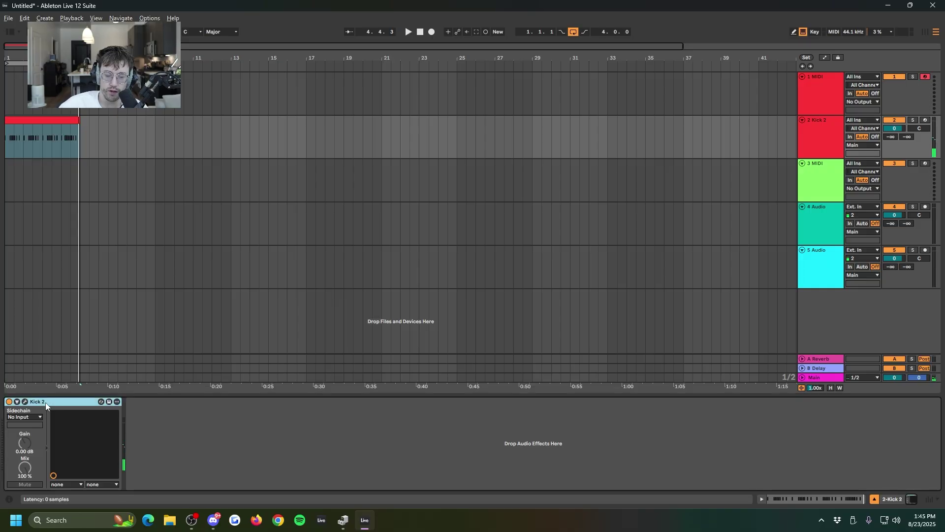
key("ctrl+g")
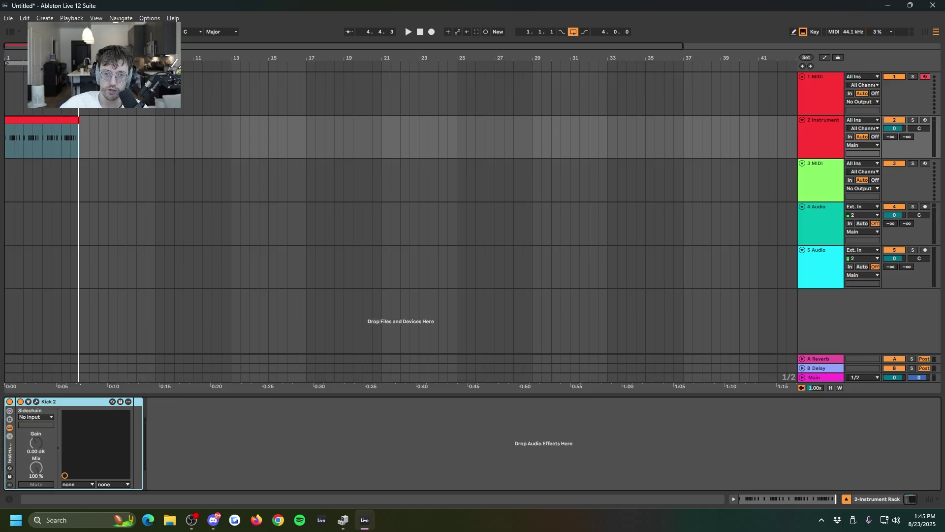
left_click(12, 435)
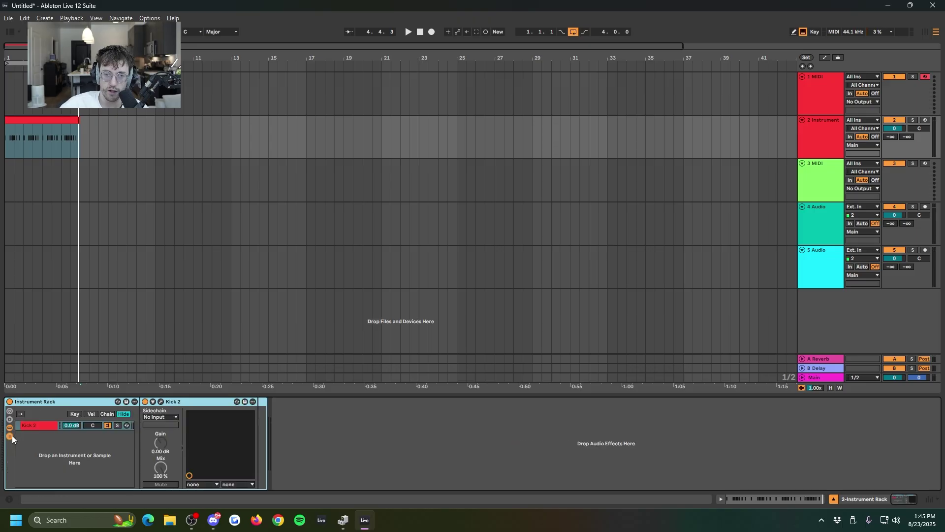
Step: Duplicate the Kick 2 chain in the rack until there are seven chains, and play the clip through them
left_click(34, 424)
key("ctrl+d")
key("ctrl+d")
key("ctrl+d")
key("ctrl+d")
key("ctrl+d")
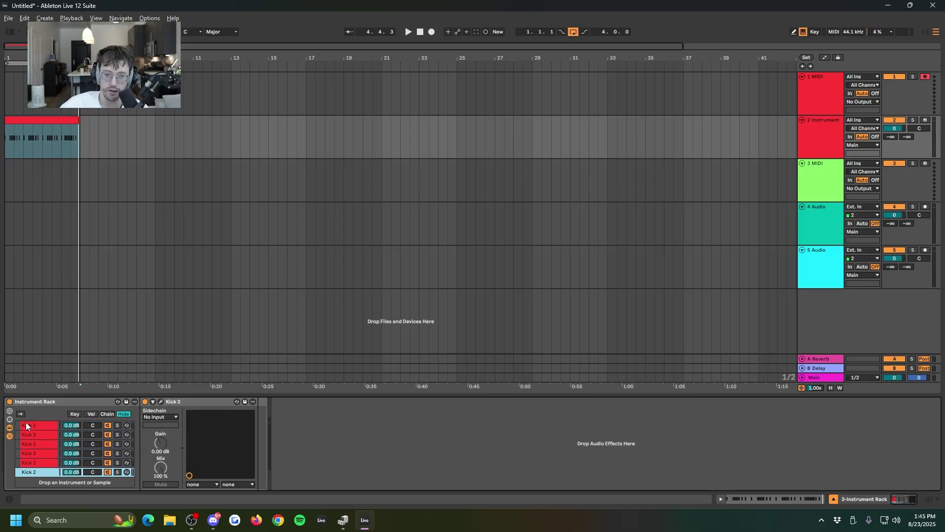
left_click(34, 425)
left_click(38, 473)
key("ctrl+d")
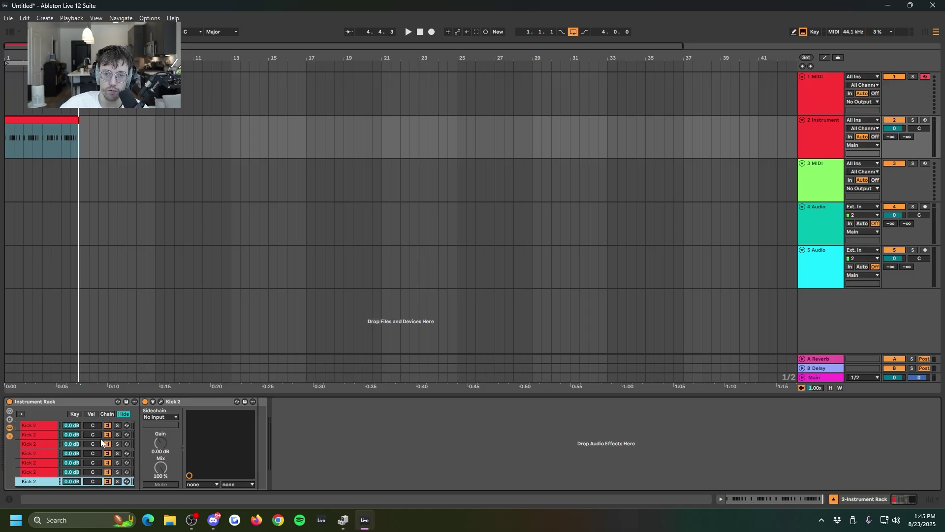
key("space")
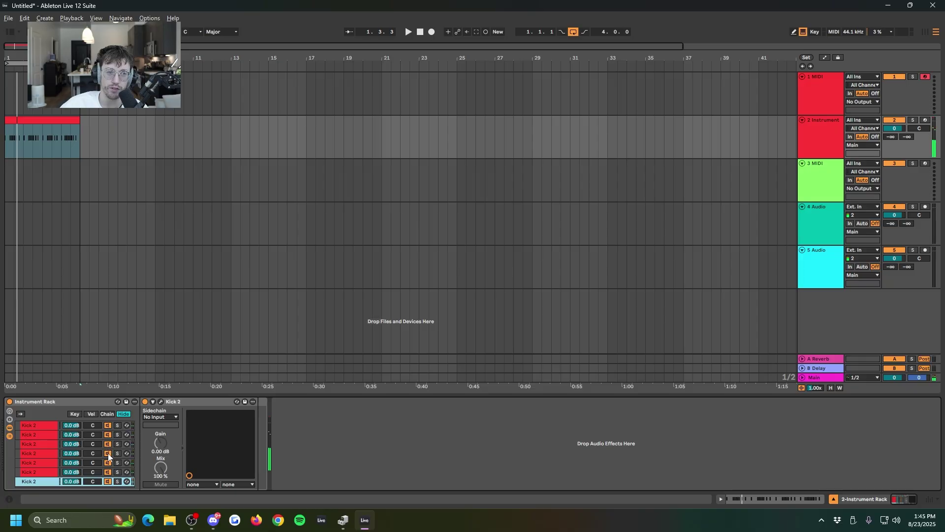
Step: Load the House preset Casey 02 into the second chain's Kick 2 and close the plug-in window
left_click(40, 436)
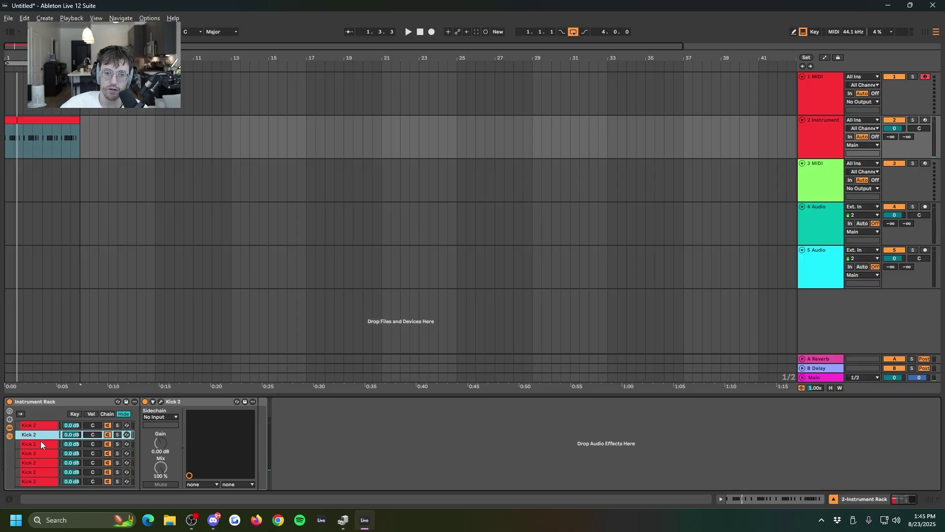
left_click(161, 402)
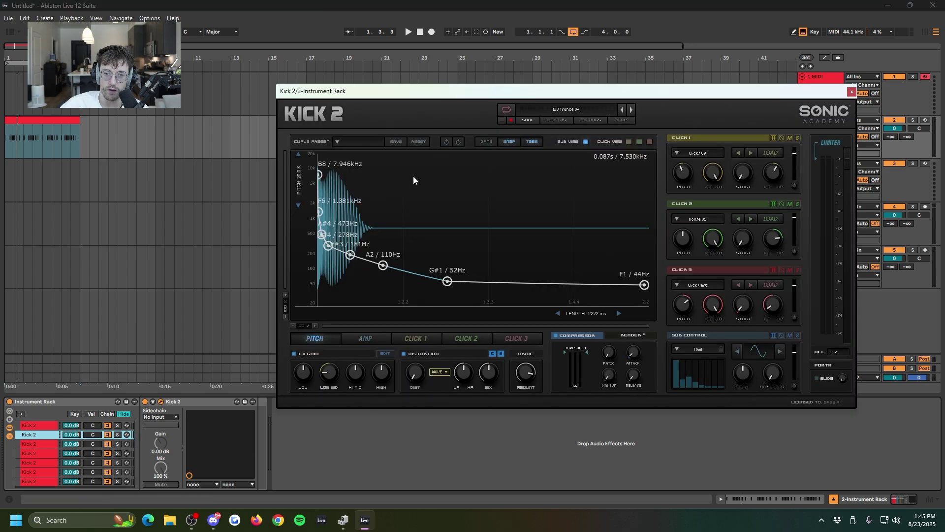
left_click(555, 109)
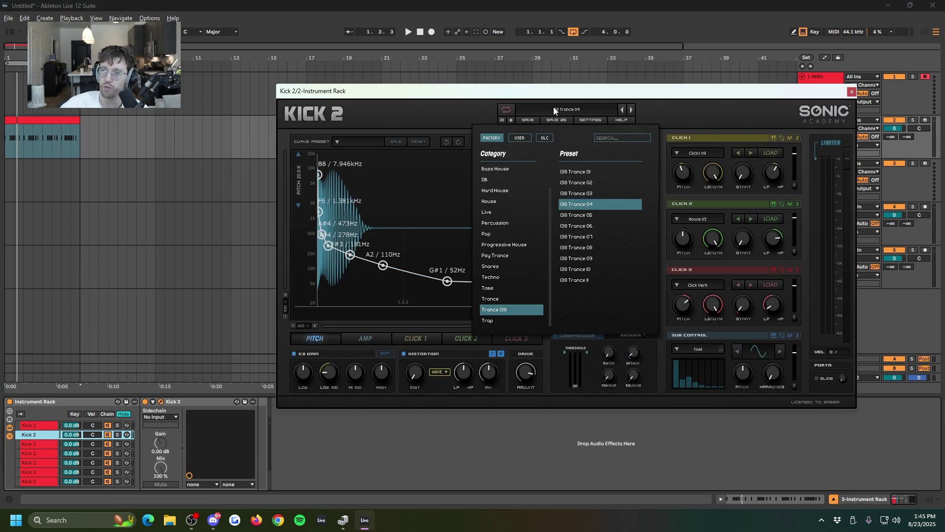
left_click(500, 200)
left_click(584, 279)
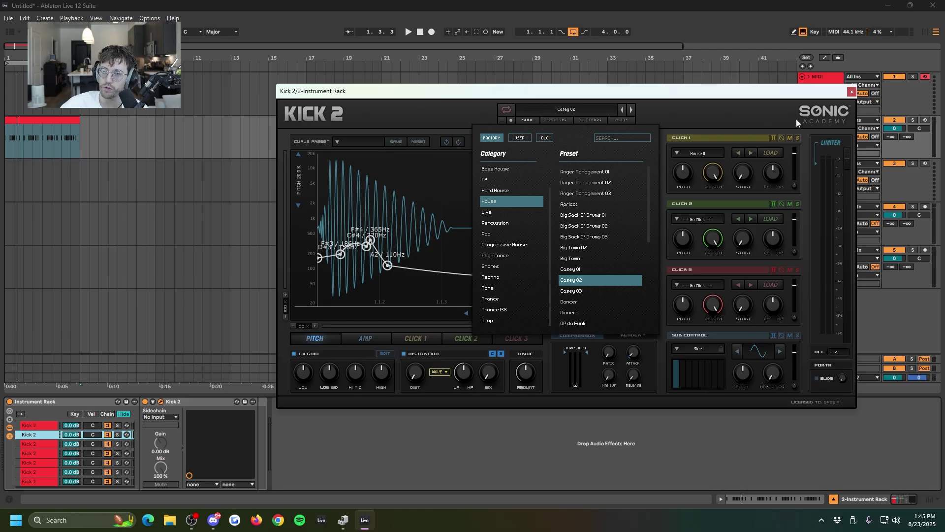
left_click(851, 92)
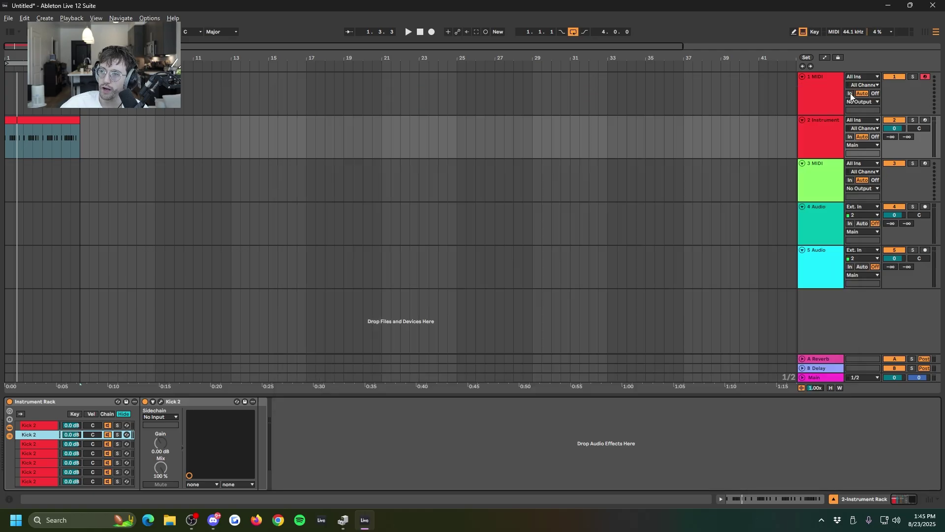
Step: Load the Snares preset Snare 4 into the third chain's Kick 2 and close the plug-in window
left_click(46, 445)
left_click(161, 401)
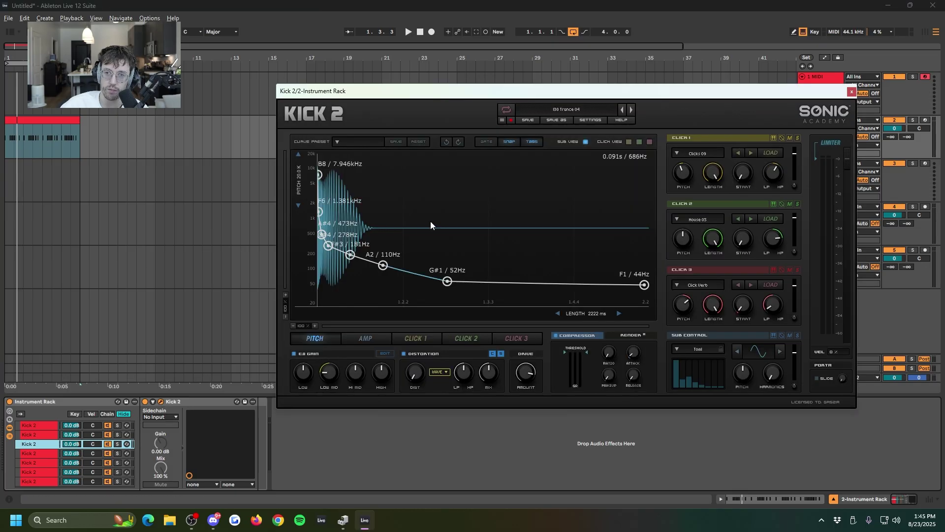
left_click(553, 110)
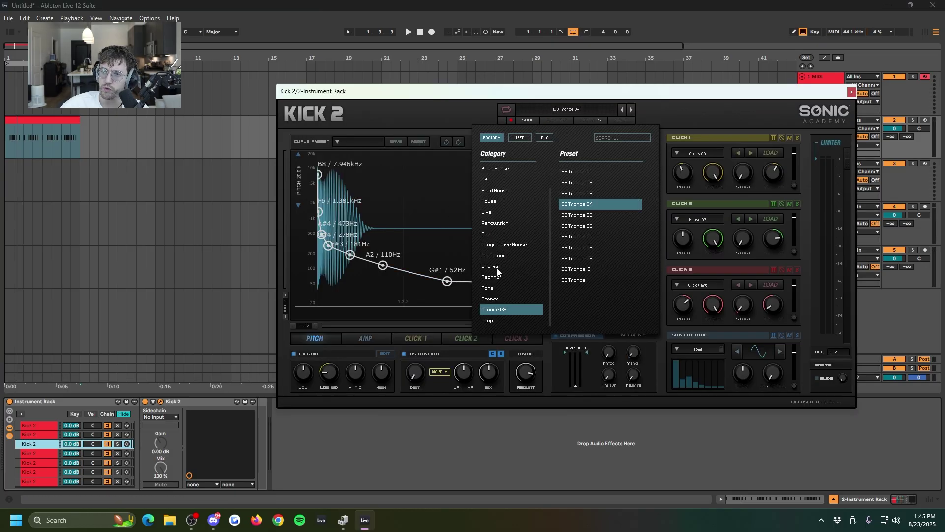
left_click(496, 267)
left_click(589, 280)
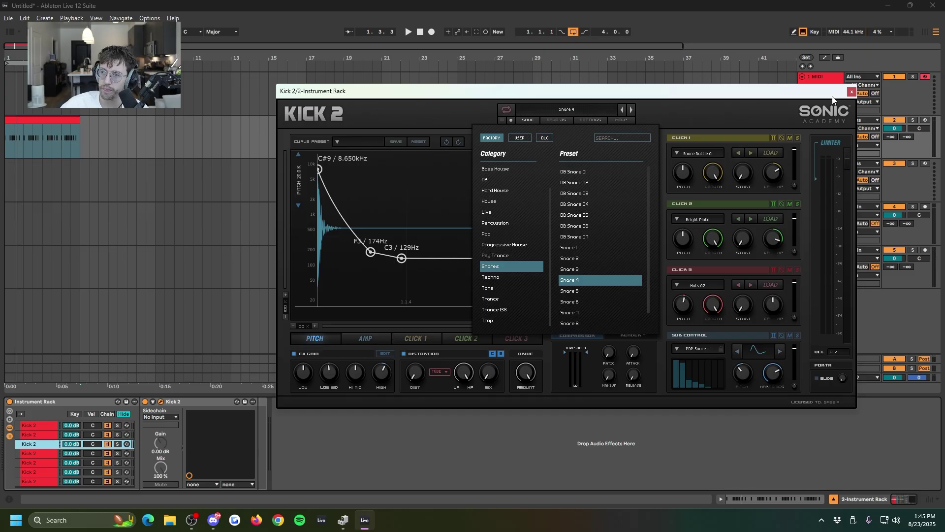
left_click(851, 92)
Step: Show the Instrument Rack's chain select zones and select all seven Kick 2 chains
left_click(43, 401)
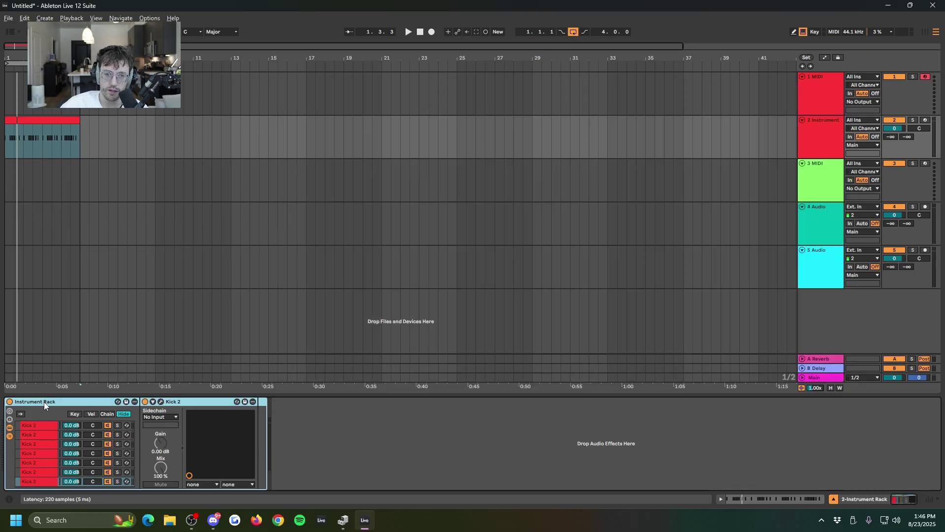
left_click(106, 414)
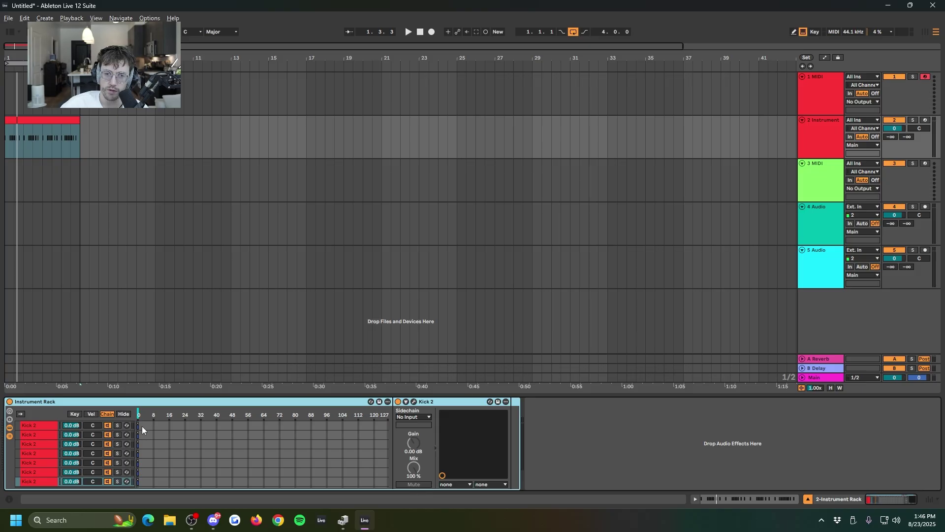
left_click(27, 427)
key("ctrl+a")
key("ctrl+s")
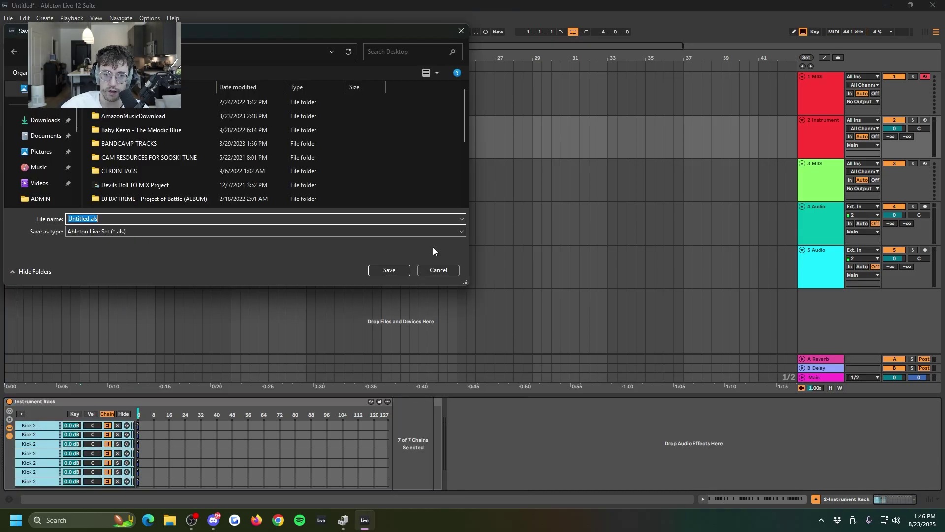
left_click(435, 270)
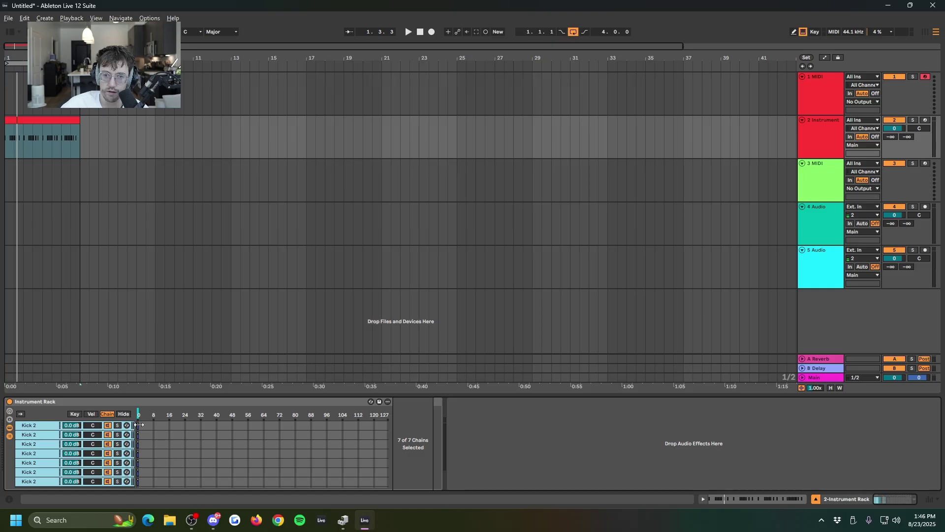
Step: Extend the zones of all seven chains across 0 to 127 and distribute their ranges equally
left_click_drag(138, 425, 388, 442)
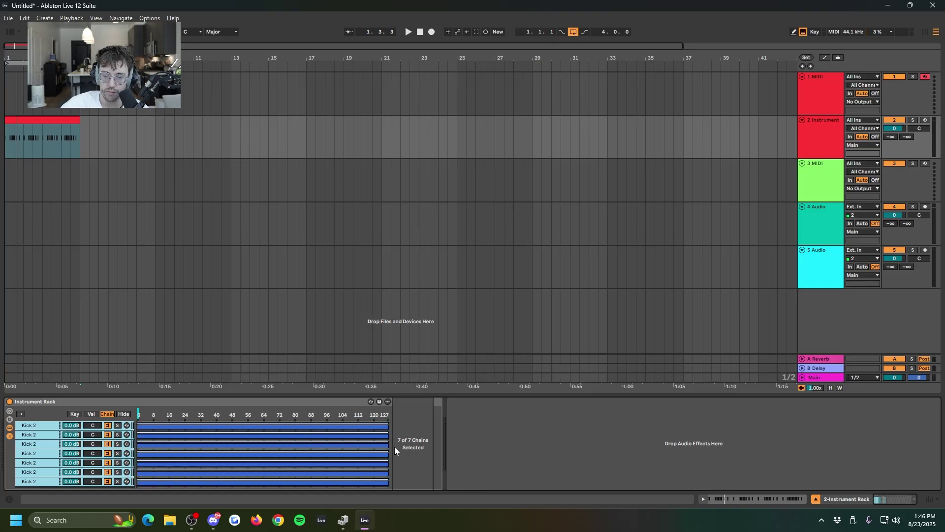
right_click(164, 428)
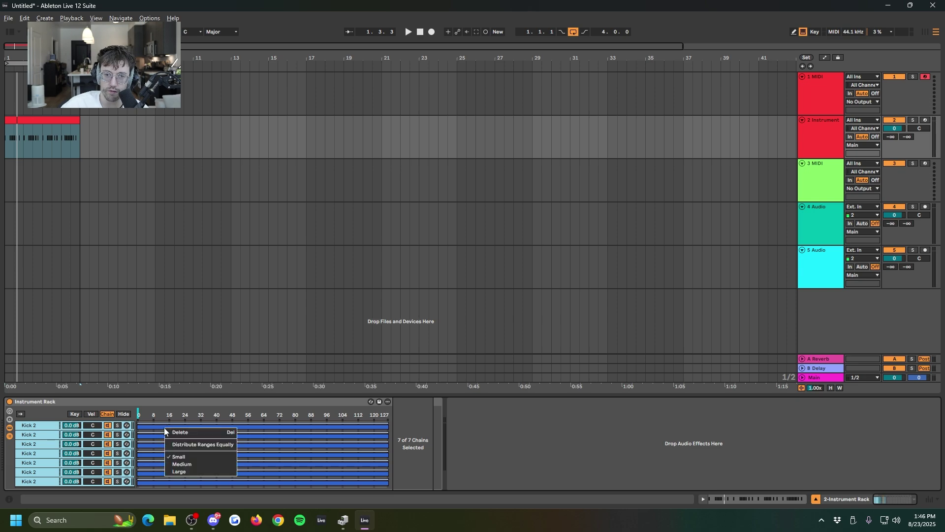
left_click(185, 444)
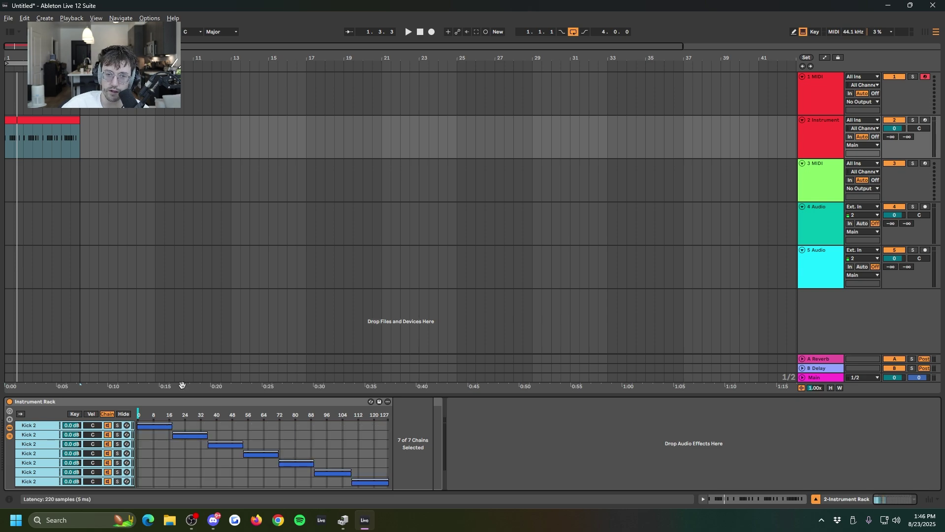
Step: Map the rack's chain selector to the first macro, then test it during playback by sweeping up to 127 and back to 0
right_click(137, 418)
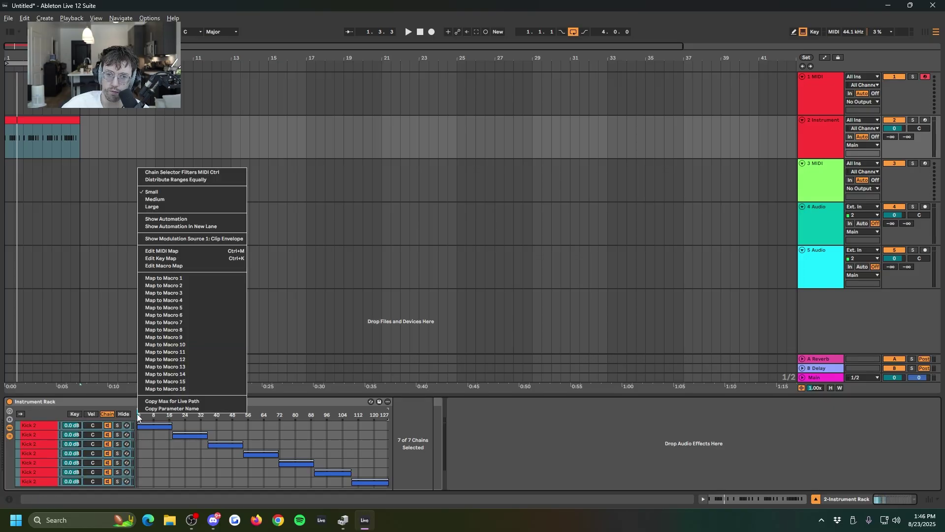
left_click(179, 284)
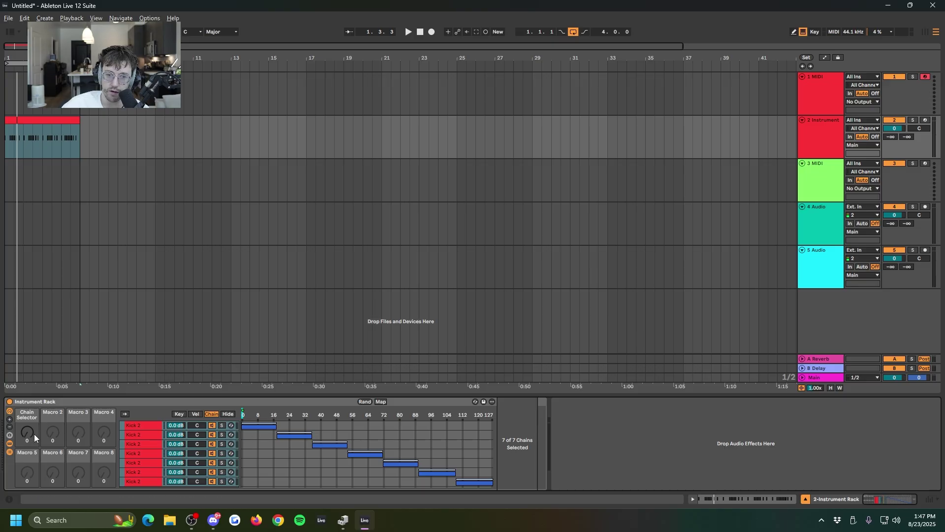
key("space")
left_click_drag(28, 437, 28, 380)
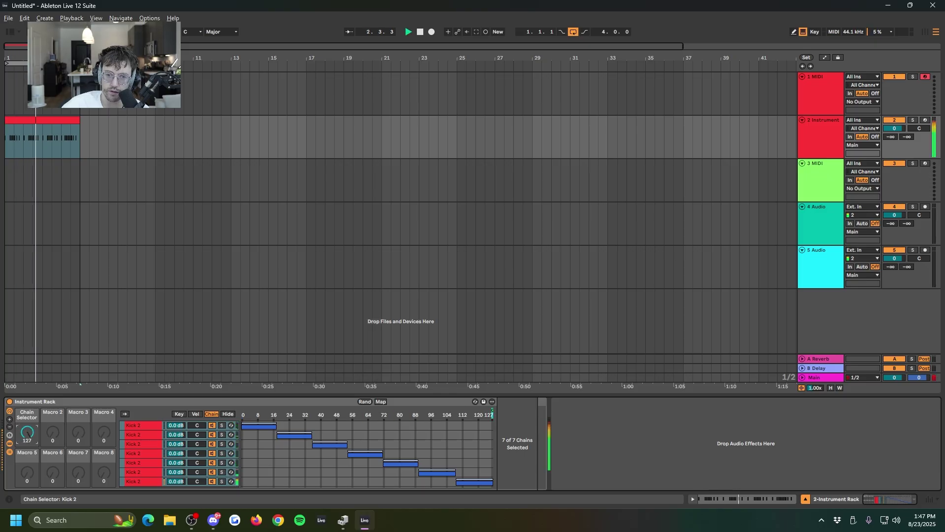
left_click_drag(27, 432, 27, 434)
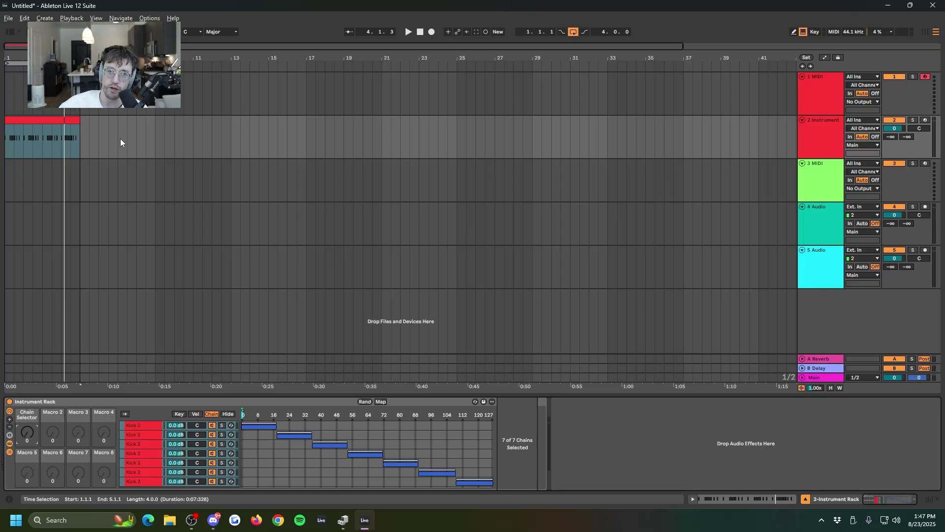
Step: Replace the Shaper MIDI device with an LFO from the Modulators and map the LFO to the Chain Selector macro
left_click(9, 33)
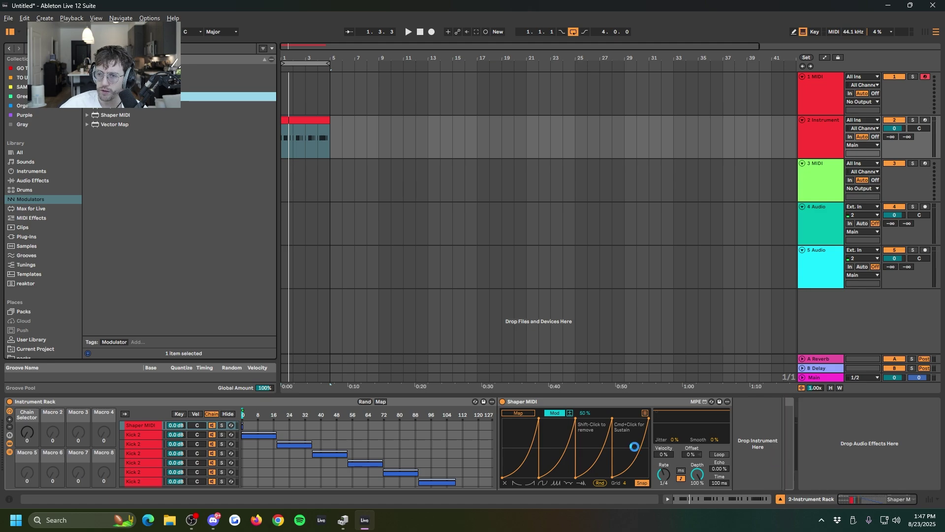
left_click(580, 404)
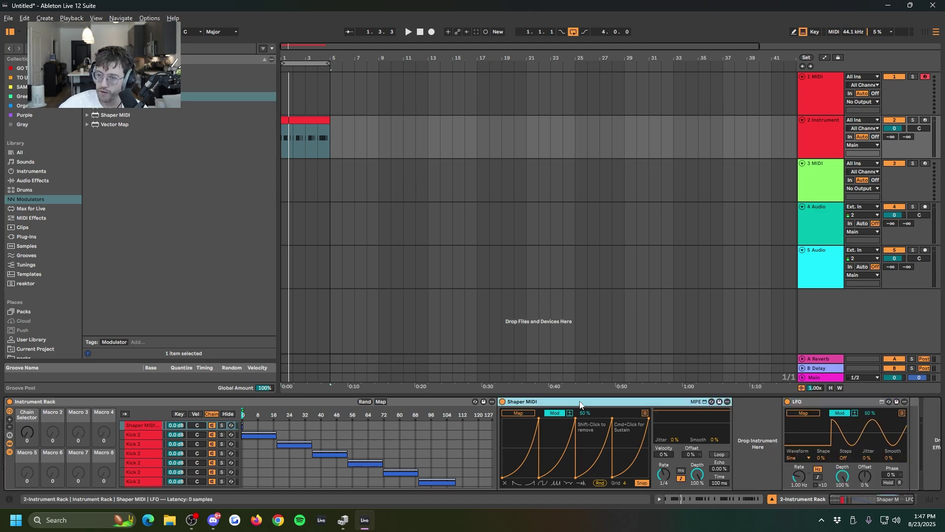
key("Delete")
left_click(566, 412)
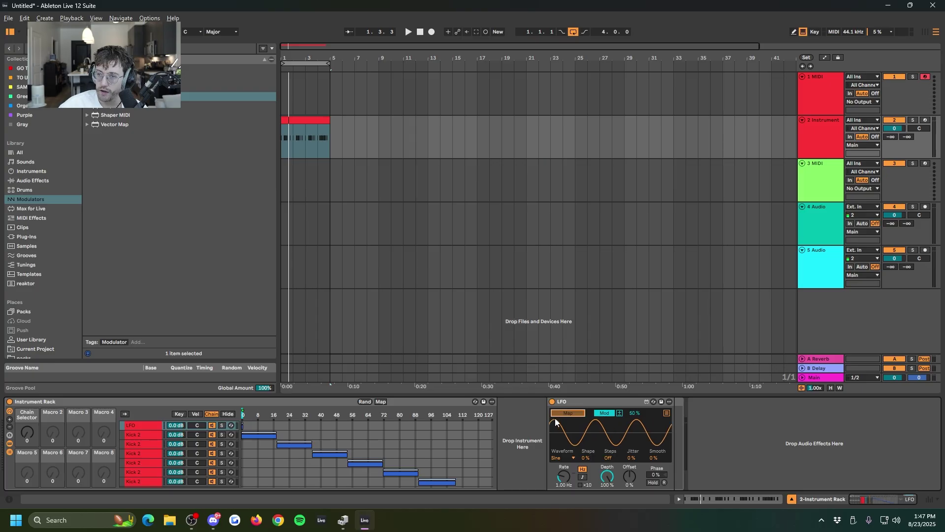
left_click(27, 433)
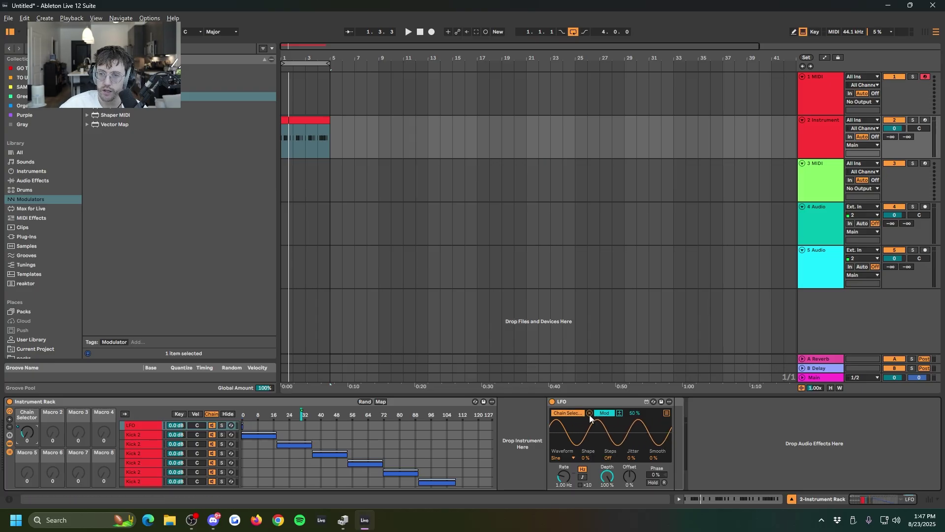
Step: Set the LFO waveform to Random and, during playback, adjust its rate to about 12 Hz and depth to about 99%
left_click(564, 459)
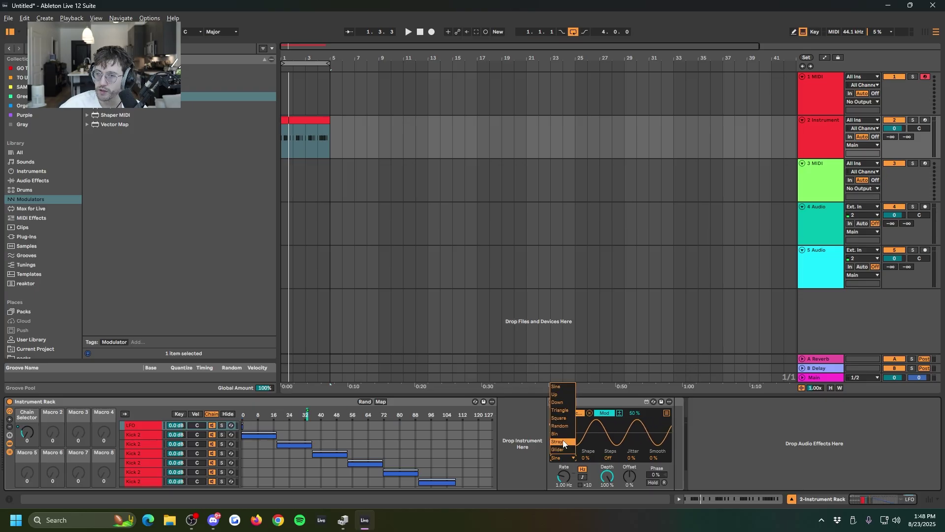
left_click(565, 426)
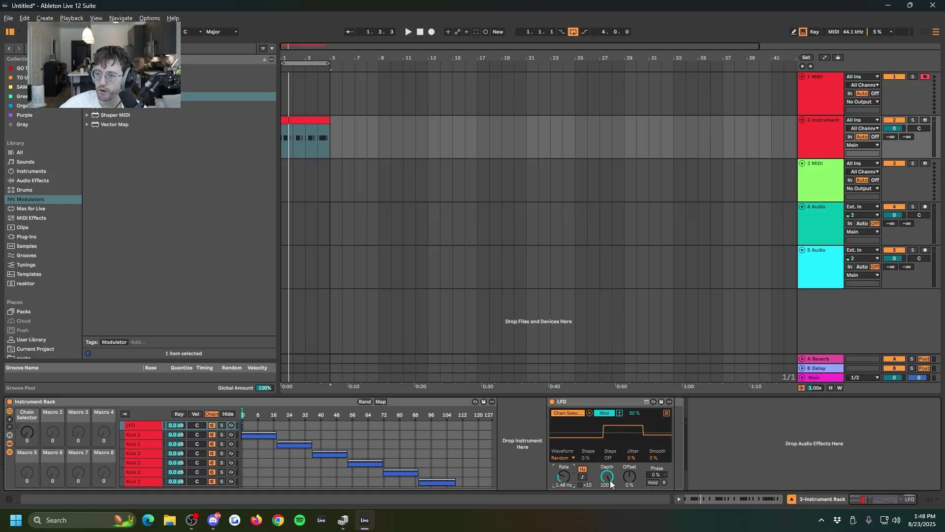
key("space")
left_click_drag(607, 476, 610, 480)
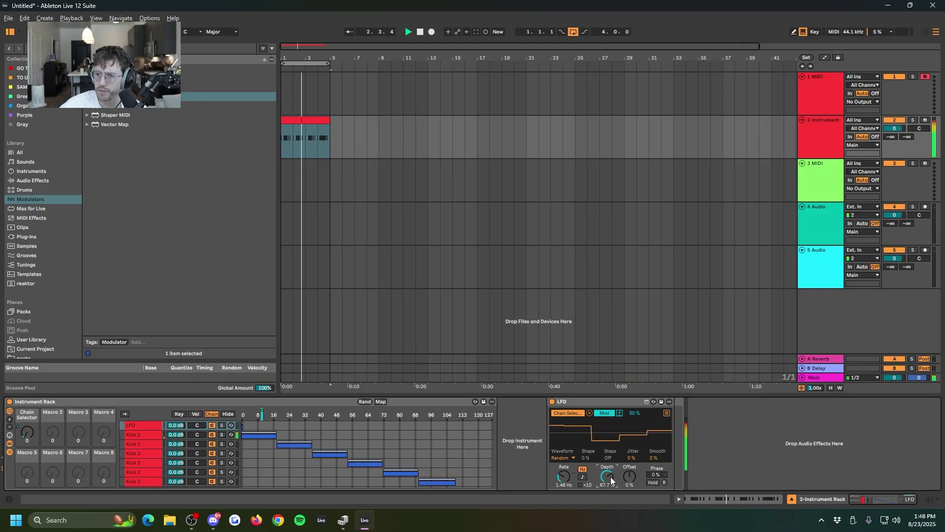
left_click_drag(570, 481, 566, 477)
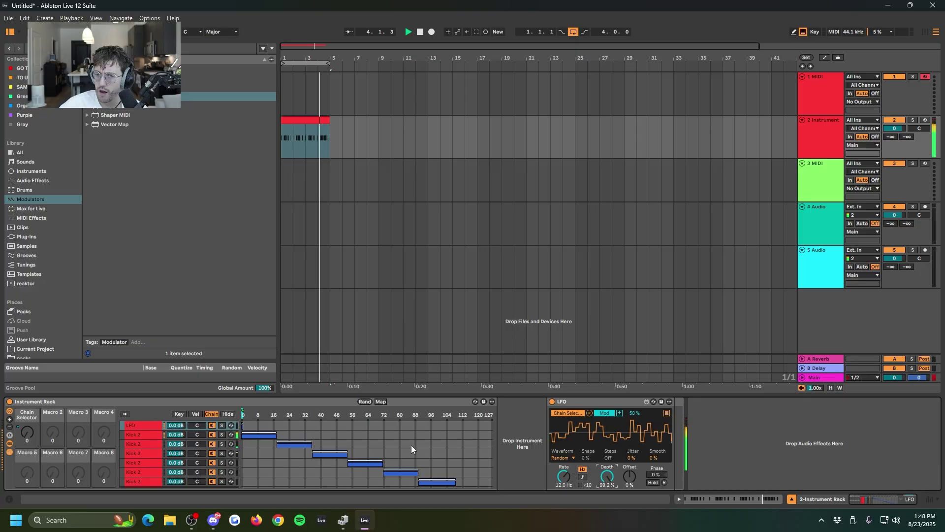
Step: Open the first chain's Kick 2 and reshape its pitch curve during playback, raising the early points and dropping one to 20 Hz
left_click(137, 434)
scroll(136, 434, "down", 1)
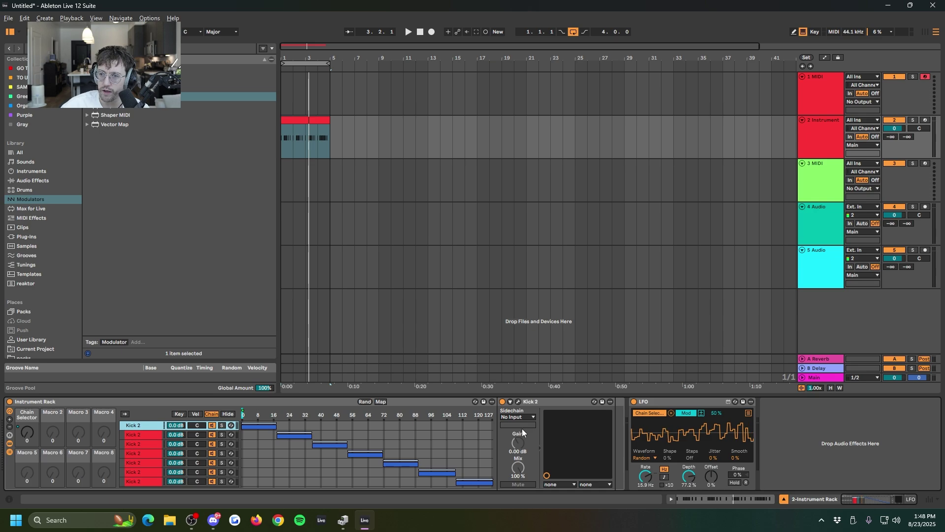
left_click(517, 402)
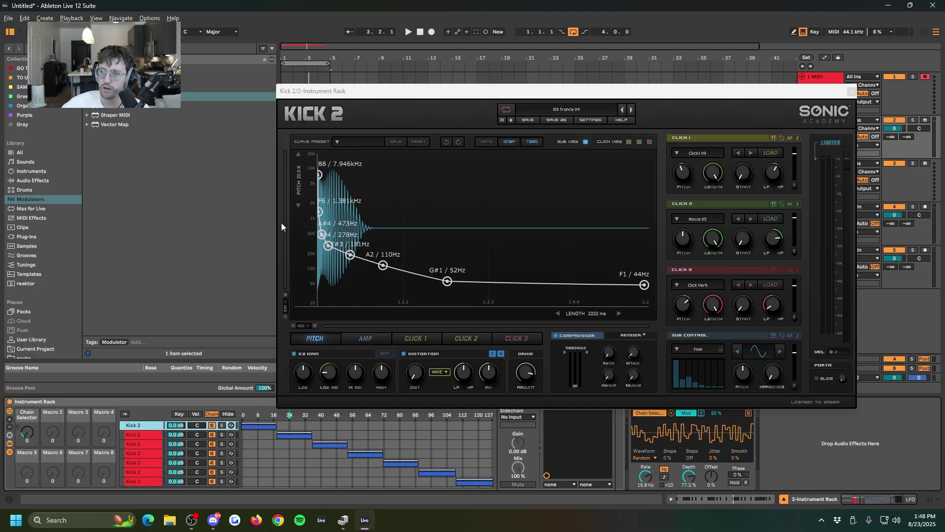
left_click_drag(329, 245, 417, 242)
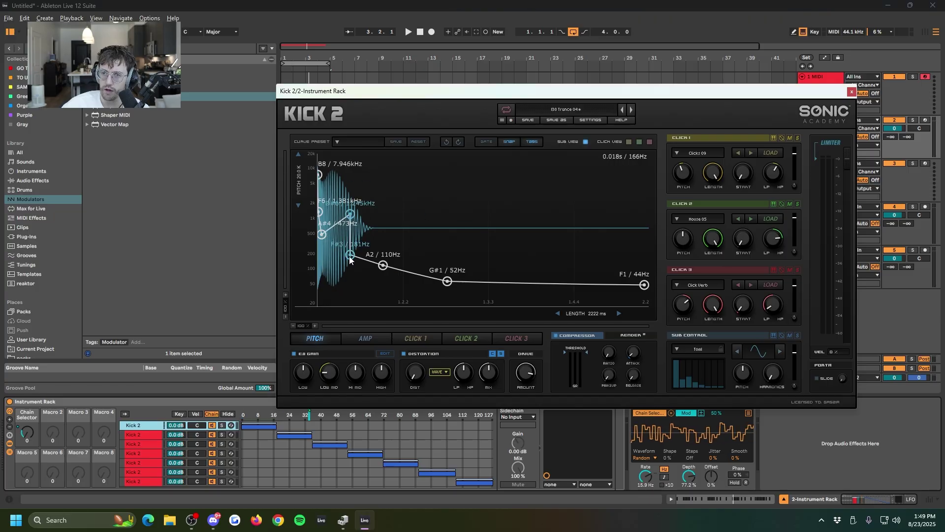
left_click_drag(350, 260, 383, 220)
key("space")
left_click_drag(389, 267, 513, 221)
left_click_drag(447, 221, 434, 292)
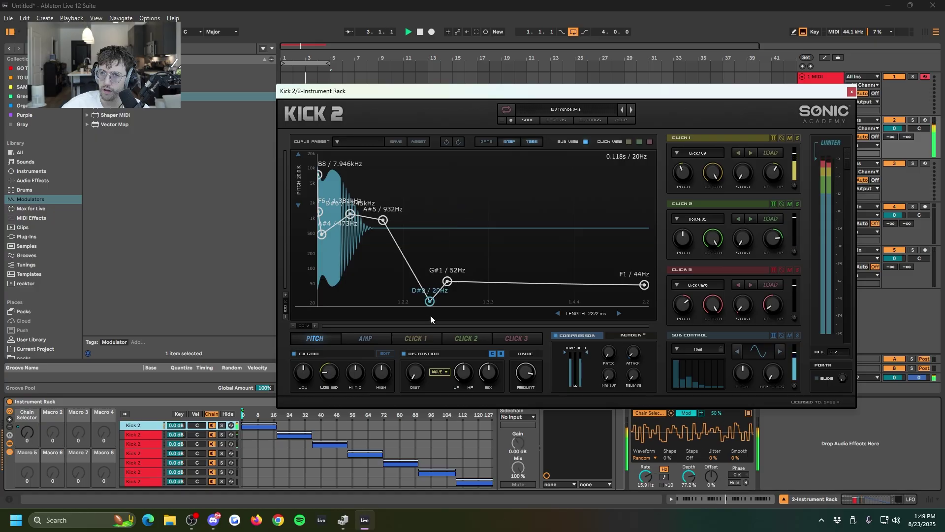
Step: Reshape the pitch curves in the second and third chains' Kick 2, adjust the third's click pitches, and close the plug-in window
key("Down")
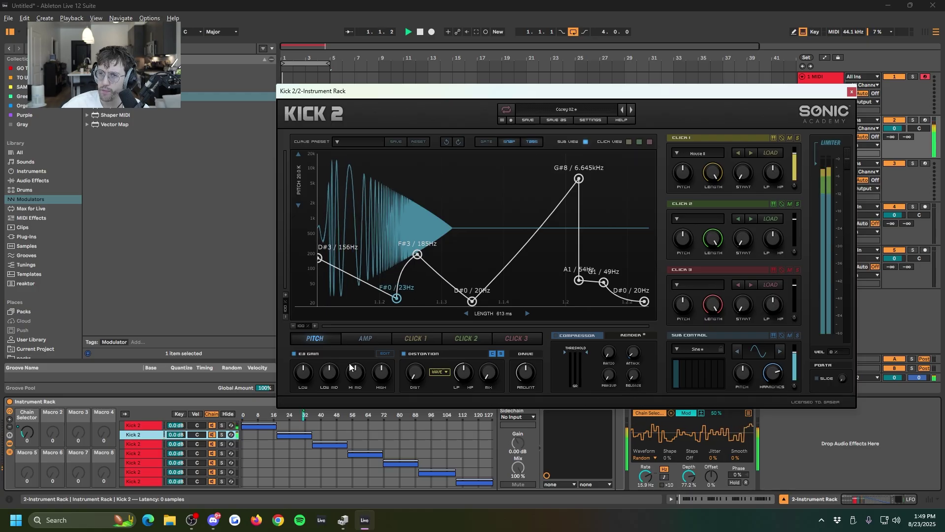
key("Down")
left_click_drag(410, 247, 471, 295)
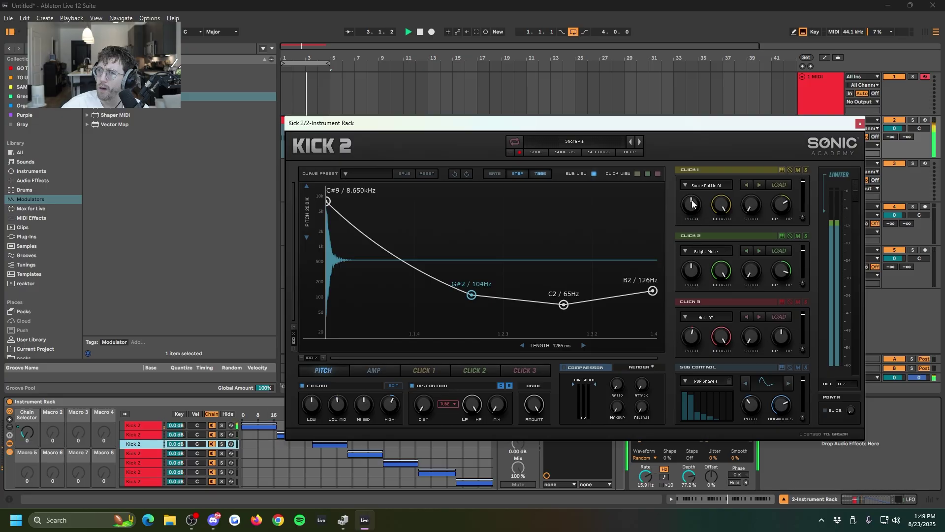
left_click(692, 270)
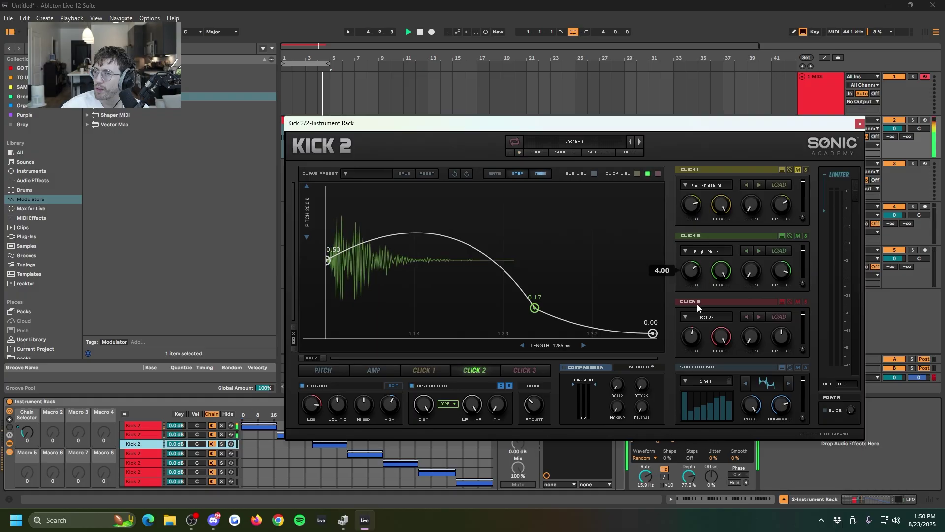
left_click(860, 123)
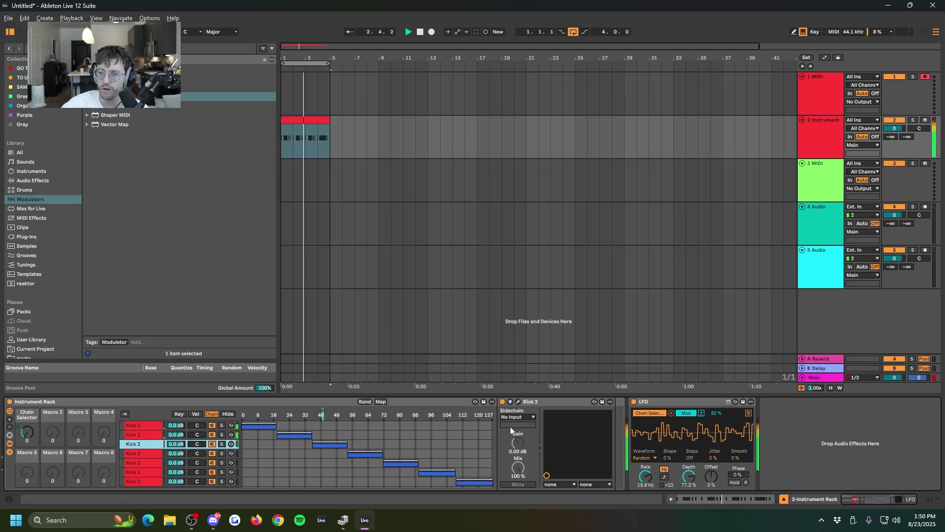
Step: Open the fourth chain's Kick 2, change its length and reshape its pitch curve, auditioning the result in playback
left_click(138, 453)
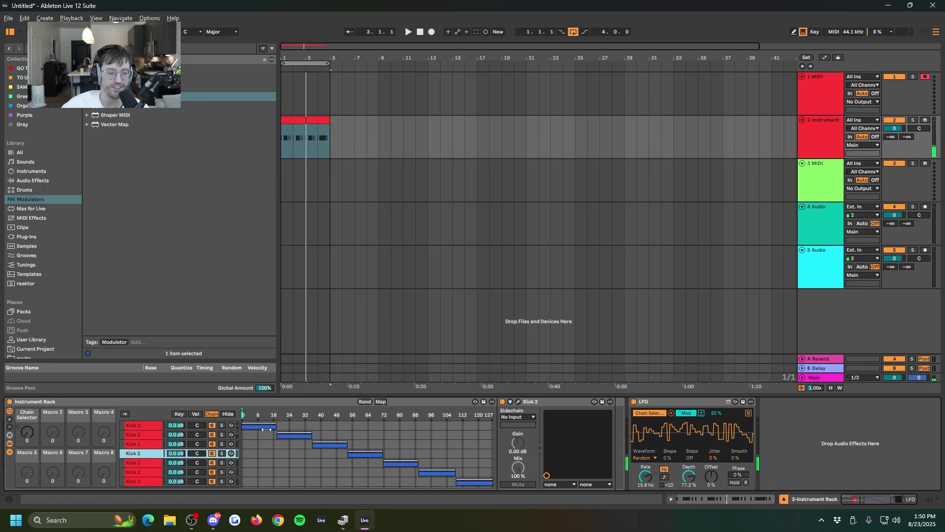
left_click(518, 401)
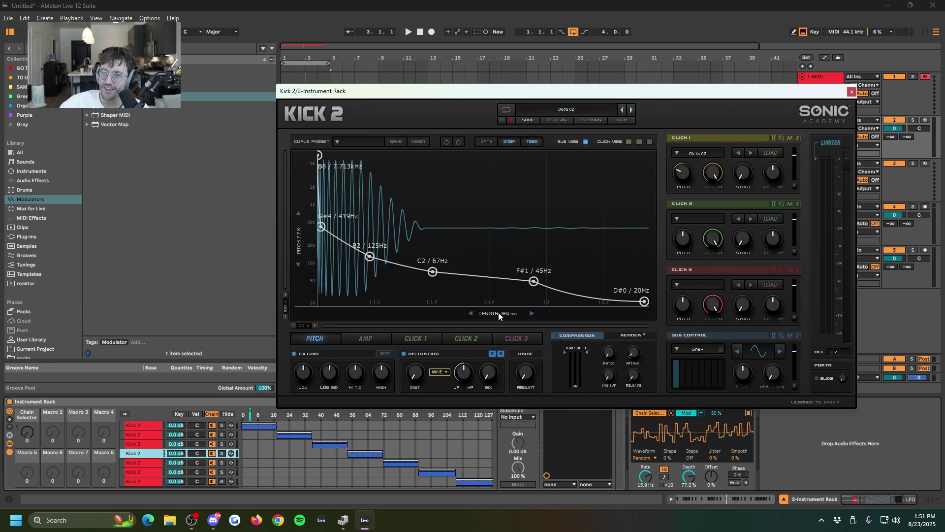
left_click_drag(499, 315, 499, 290)
key("space")
left_click_drag(369, 256, 574, 276)
key("space")
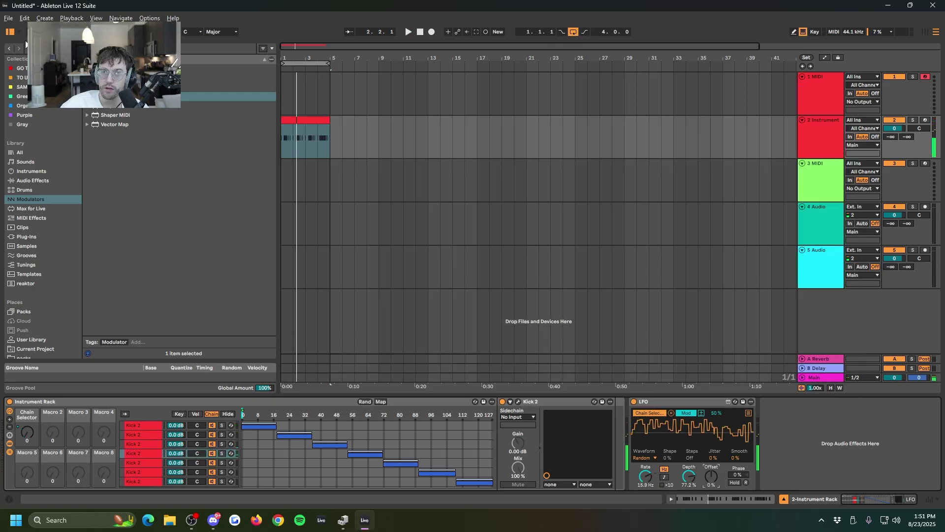
Step: Search the browser's Modulators for "lfo"
left_click(64, 48)
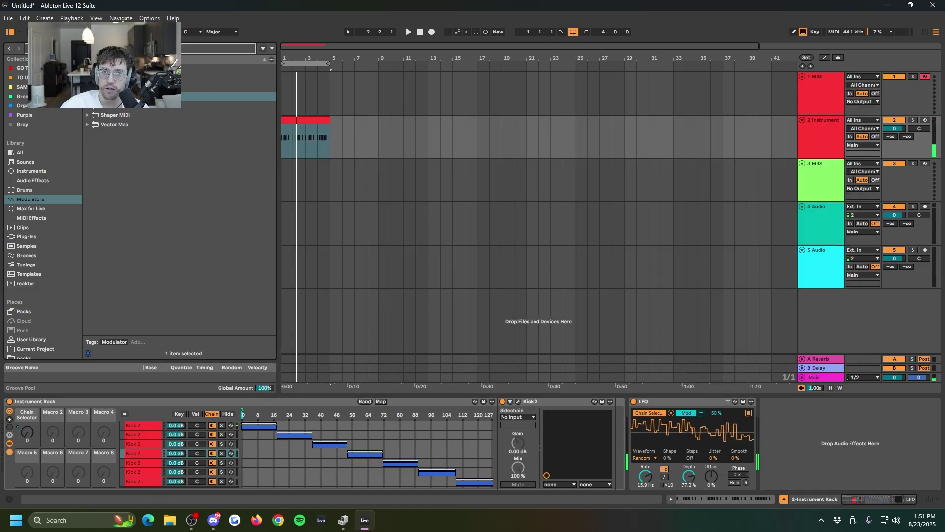
type("lfo")
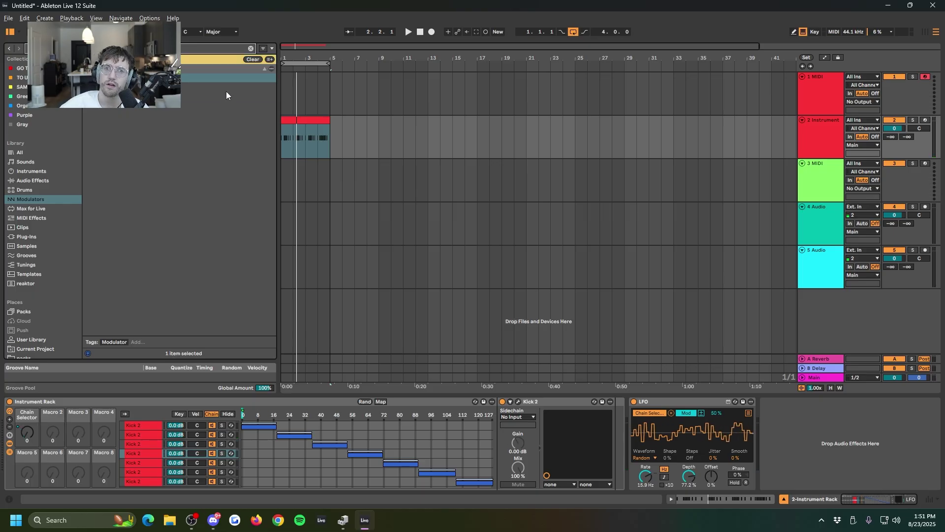
Step: Add a second LFO mapped to the first LFO's Offset, give it the Bin waveform, and lower its rate to 0.16 Hz during playback
mouse_move(236, 78)
left_mouse_down()
mouse_move(276, 148)
mouse_move(775, 438)
left_mouse_up()
left_click(784, 413)
left_click(711, 476)
key("space")
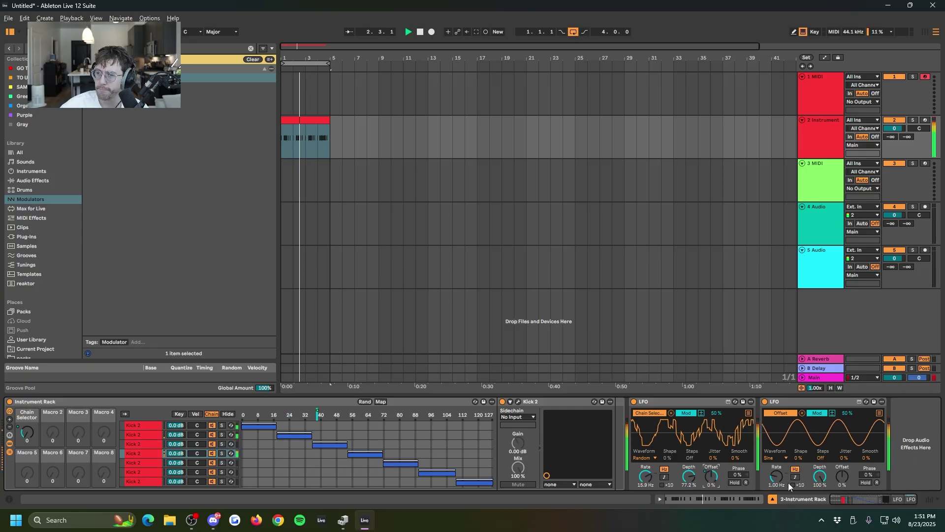
left_click_drag(775, 458, 776, 493)
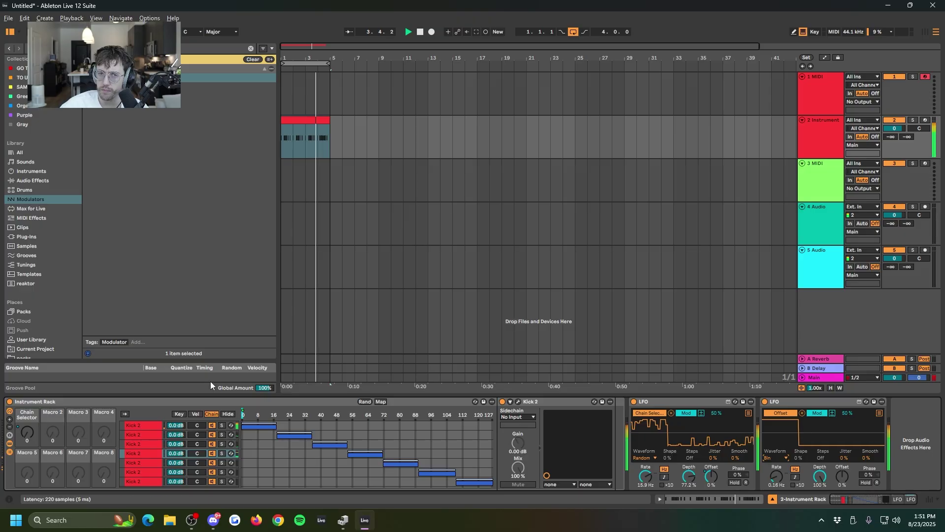
Step: Reshape the pitch curve in the first chain's Kick 2 and choose another Click 1 sample in the sixth chain's Kick 2
left_click(146, 453)
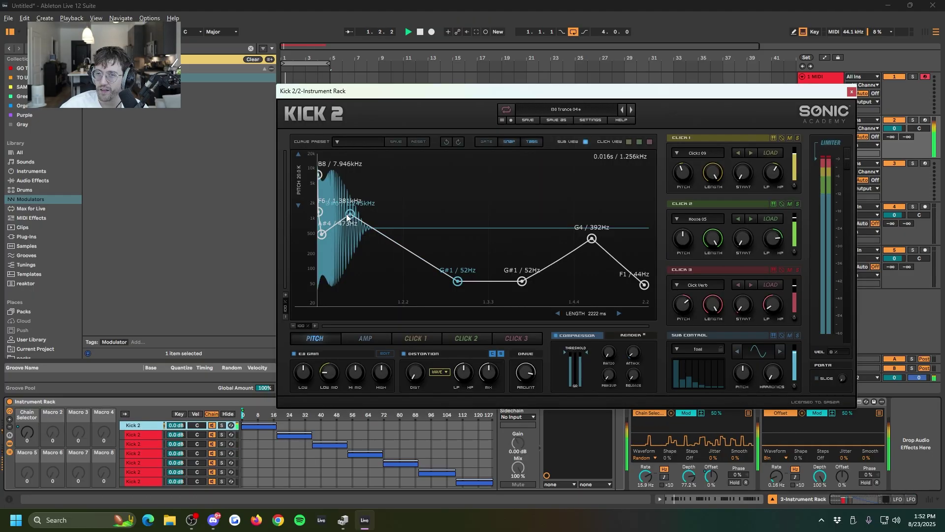
left_click_drag(350, 216, 426, 267)
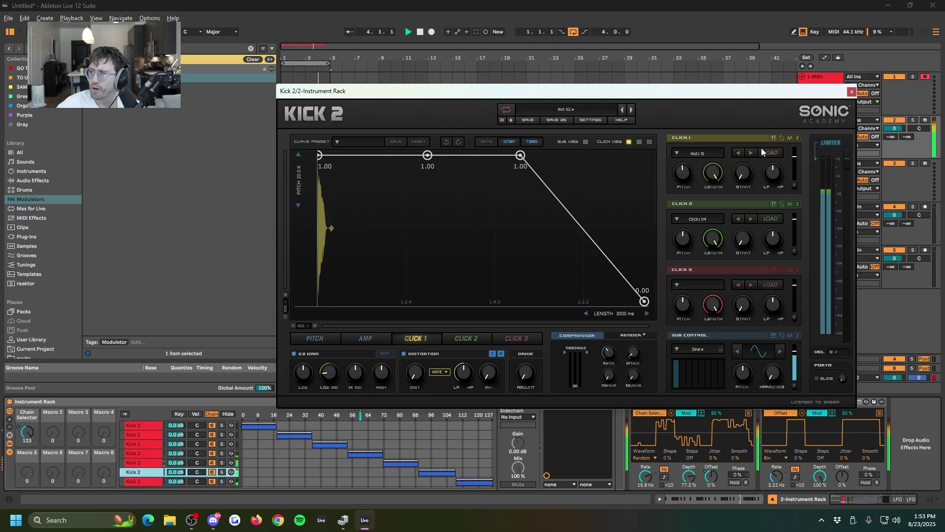
left_click(716, 153)
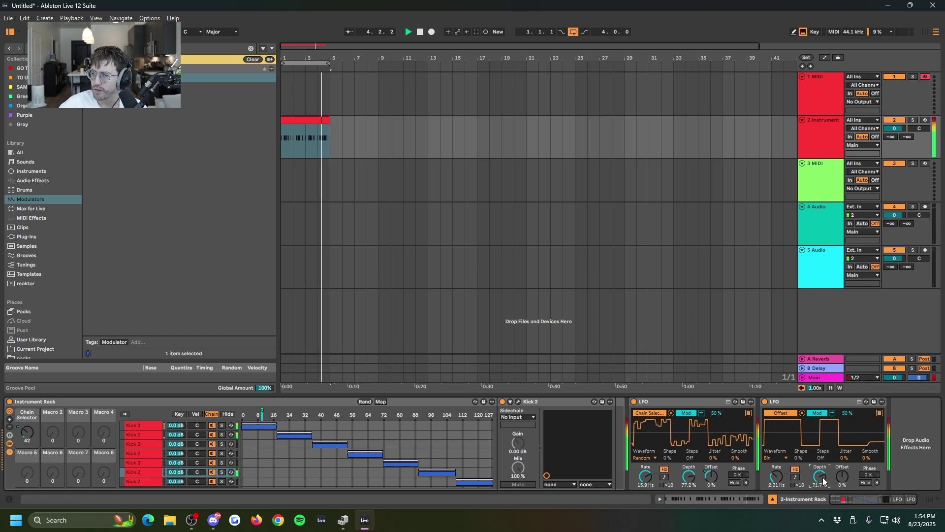
Step: Set the second LFO's depth to 92.1 %, then add a third LFO mapped to that Depth at a rate of 0.16 Hz
left_click_drag(824, 481, 823, 461)
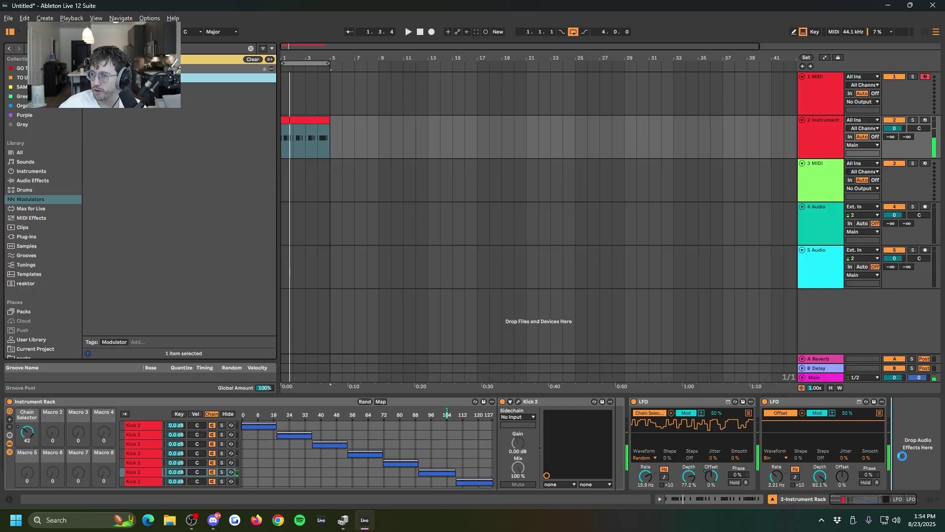
left_click_drag(896, 446, 896, 446)
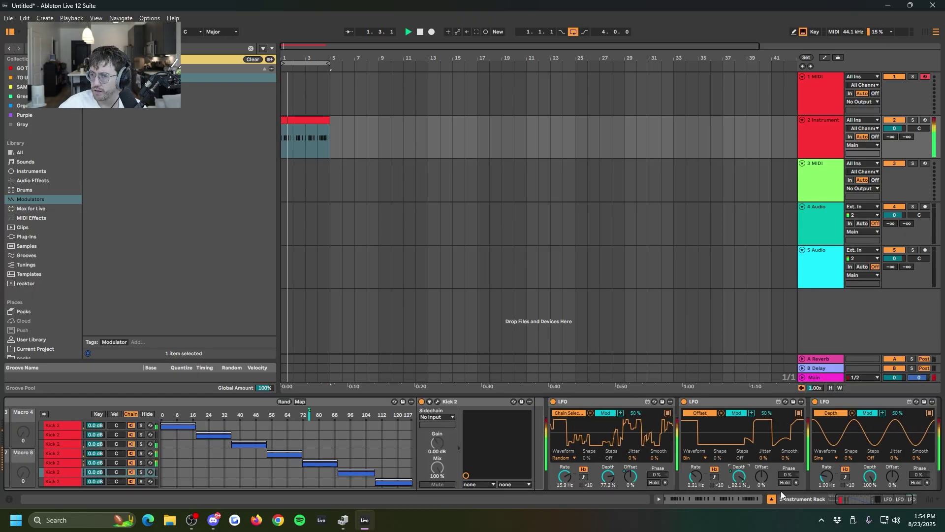
left_click_drag(820, 478, 820, 517)
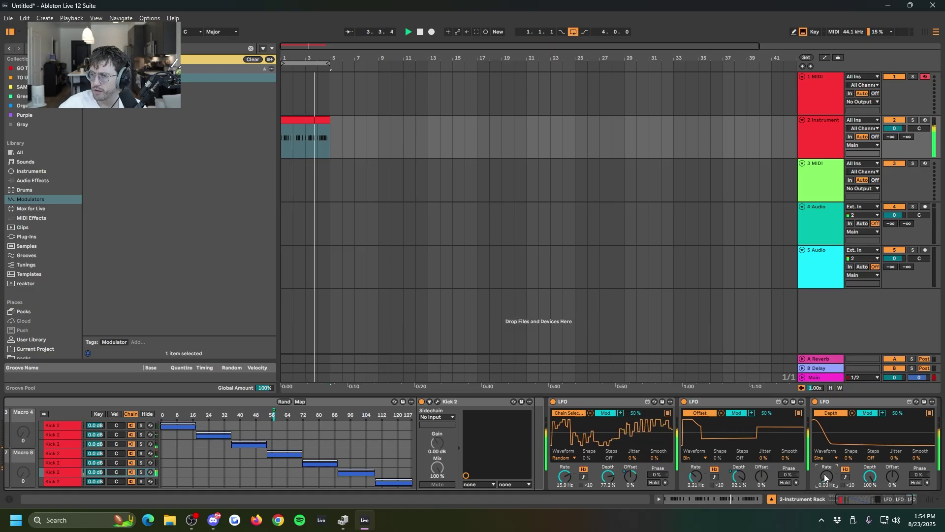
scroll(821, 477, "up", 3)
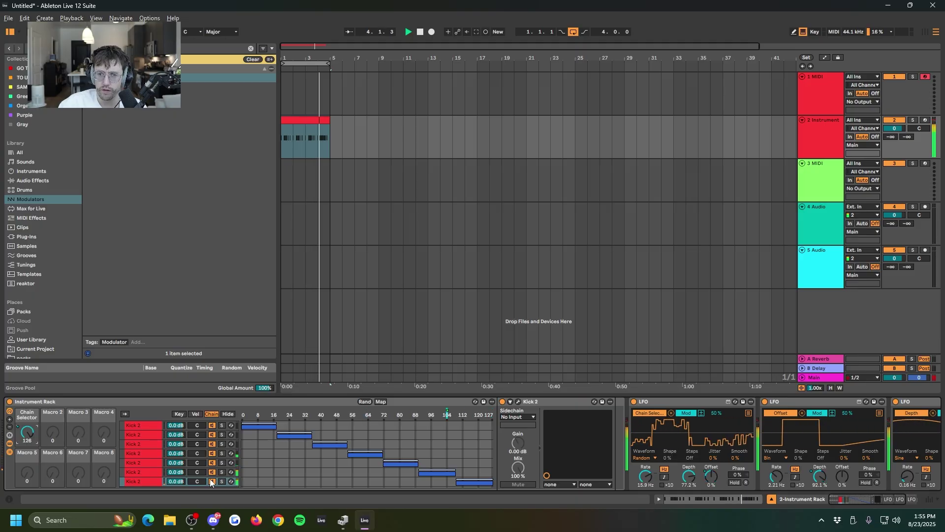
Step: Add Chorus-Ensemble to the last chain with rate 0.20 Hz, amount 100 %, feedback 99 %, warmth 5.8 % and dry/wet 100 %
left_click(131, 472)
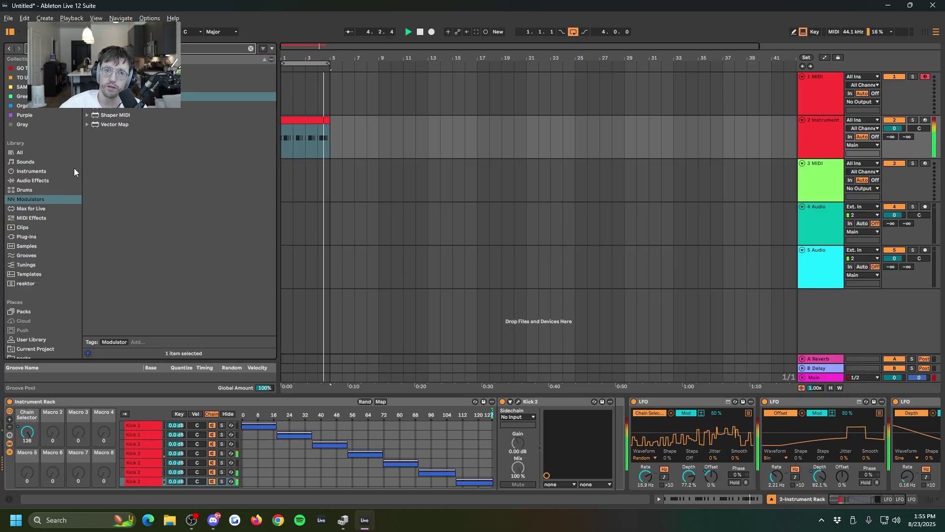
left_click(22, 180)
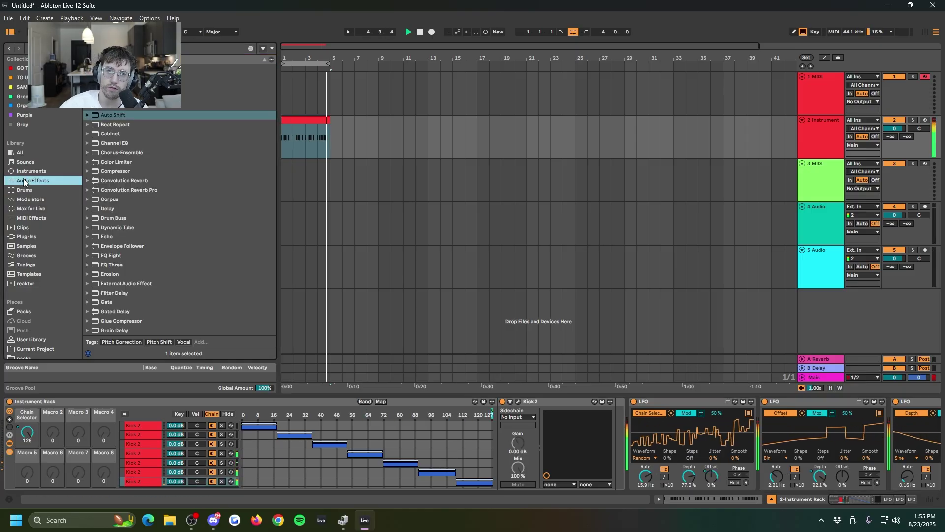
left_click(109, 151)
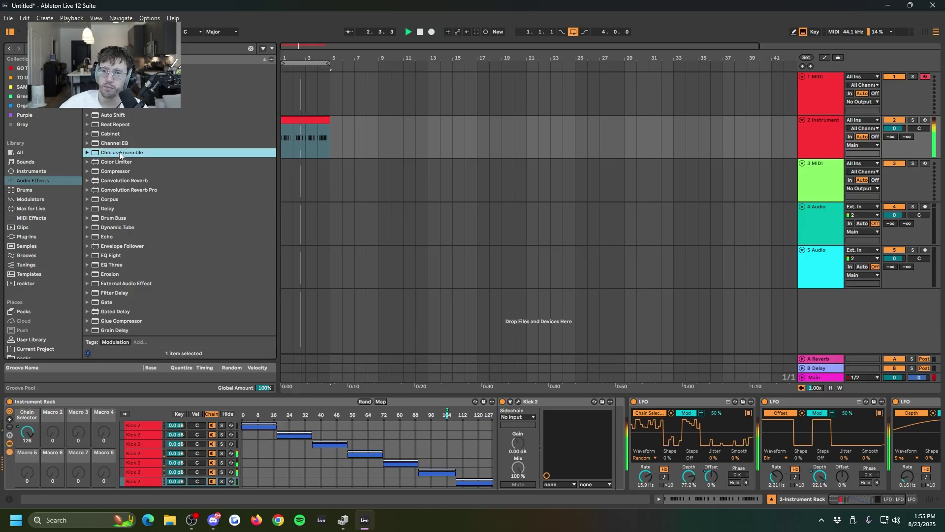
double_click(119, 152)
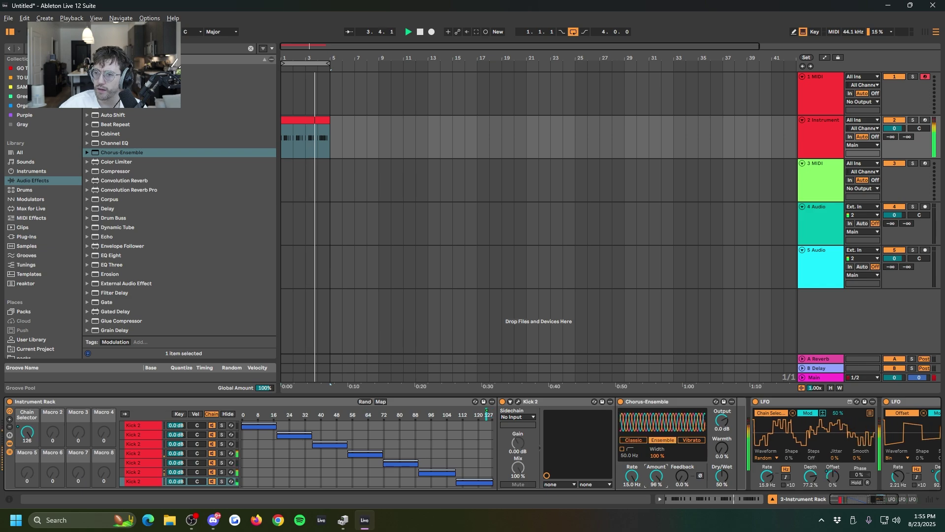
left_click_drag(639, 474, 639, 512)
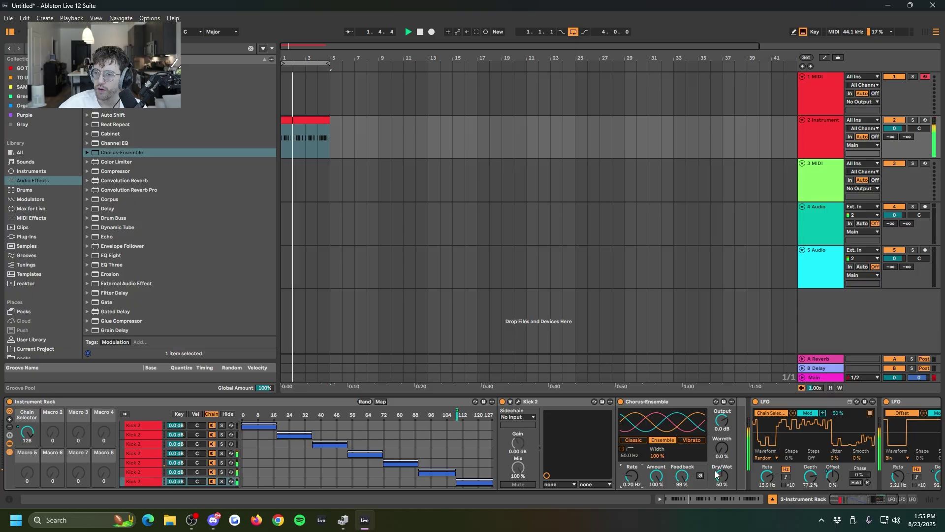
left_click_drag(727, 451, 728, 446)
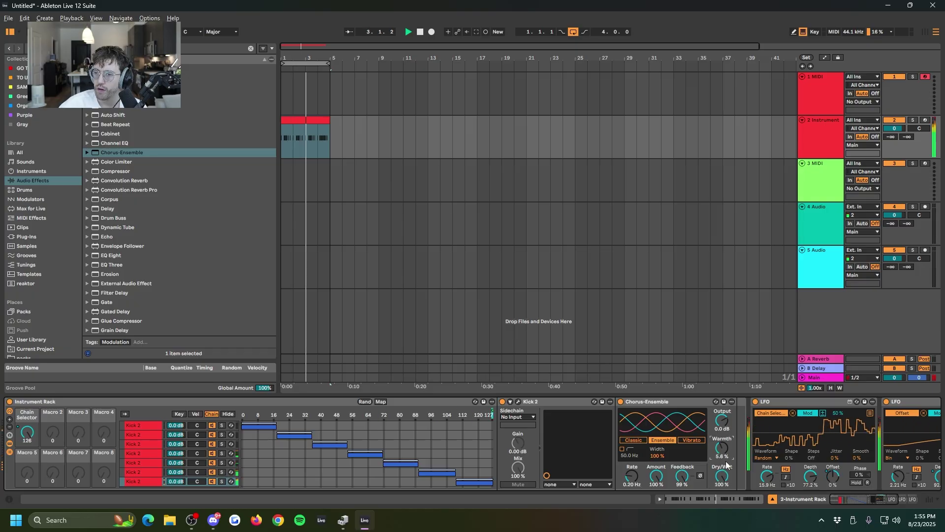
Step: Add Spectral Resonator to the fourth chain in Granular mode and tune it to 616 Hz, 0.06 st pitch modulation, 9.4 % mod rate and unison 4
left_click(116, 254)
scroll(115, 256, "down", 3)
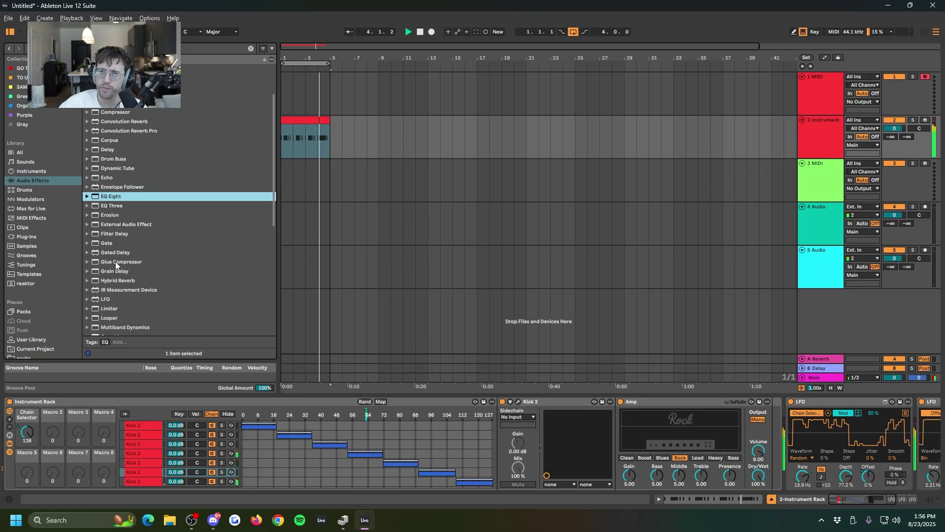
left_click(116, 253)
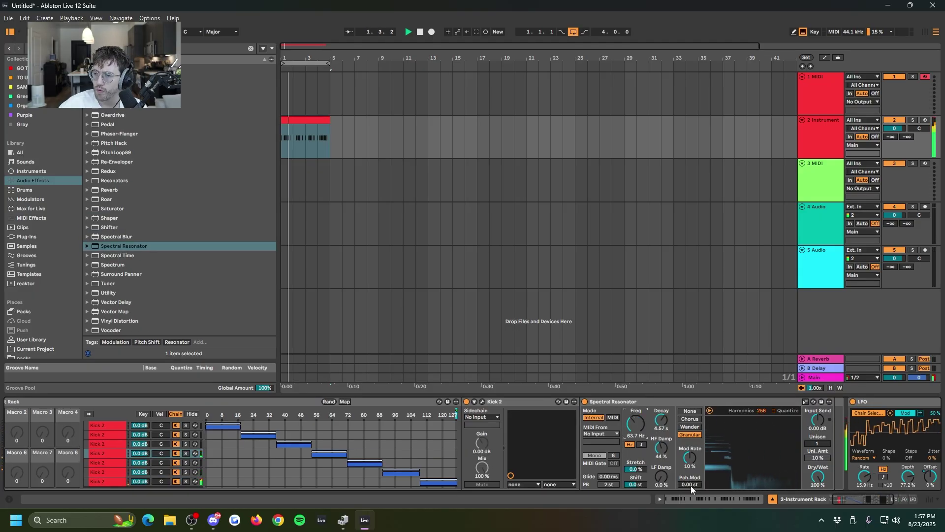
left_click_drag(689, 484, 690, 490)
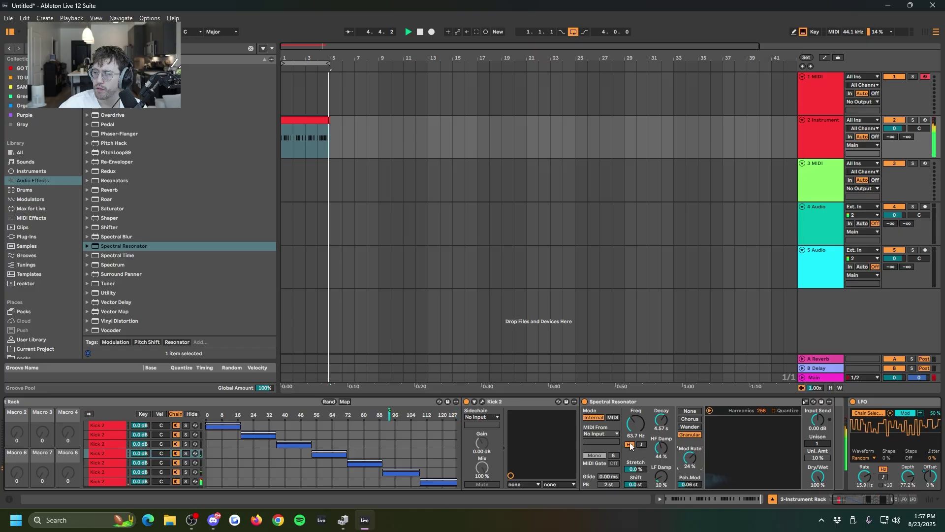
left_click_drag(636, 468, 636, 462)
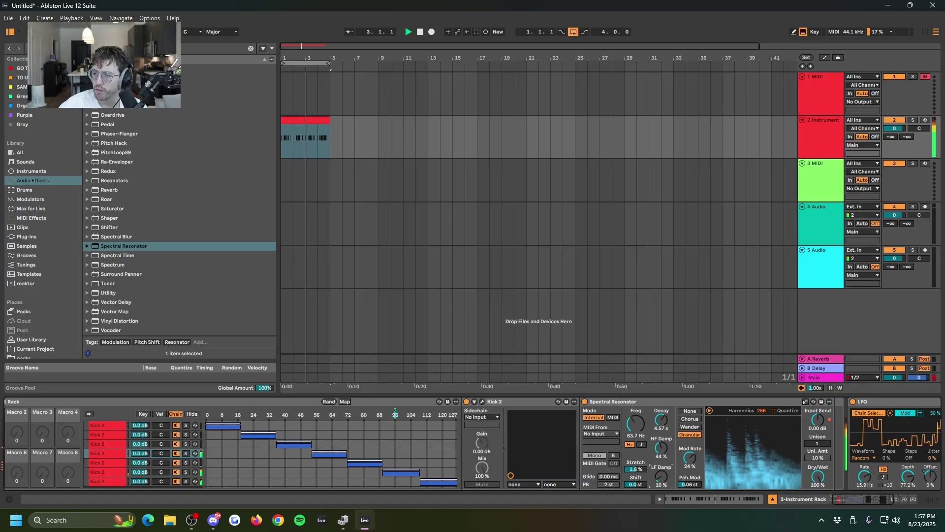
left_click_drag(628, 488, 628, 462)
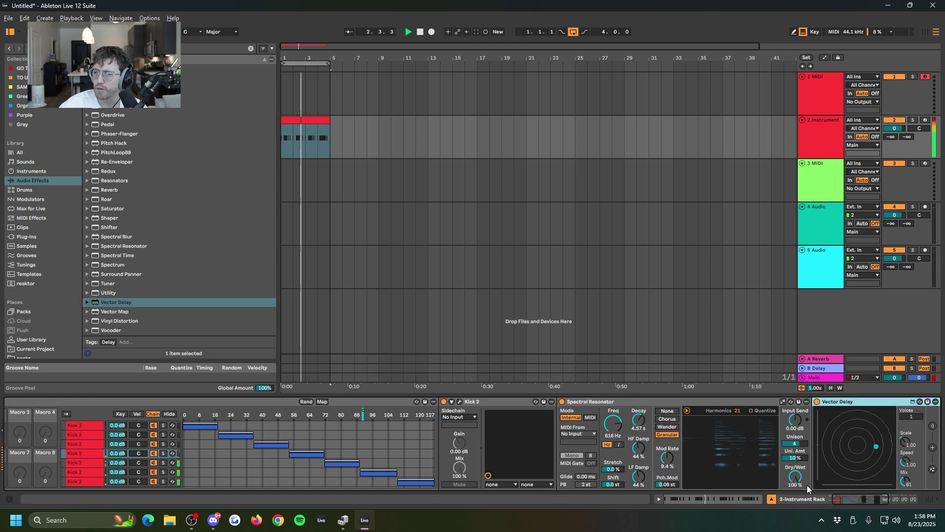
Step: Set the number of voices to 5 in the Vector Delay placed after the Spectral Resonator
left_click(857, 503)
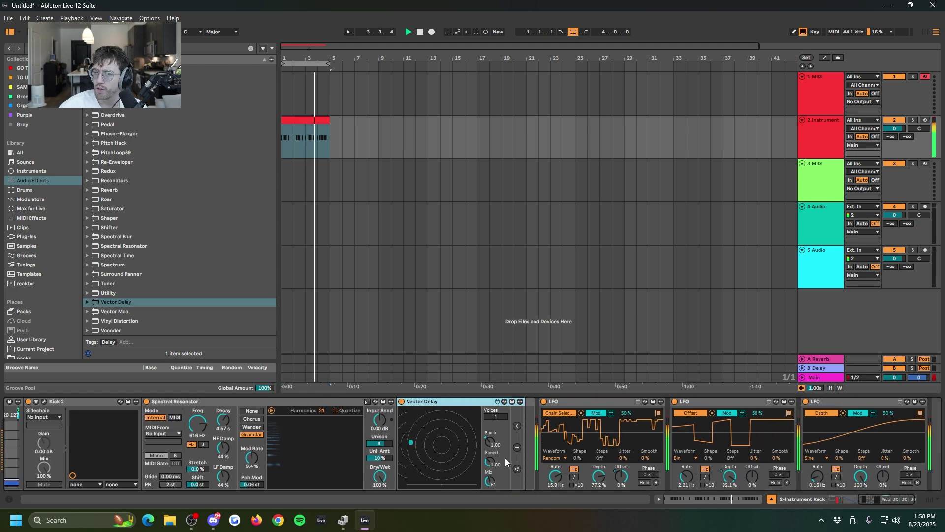
left_click_drag(496, 418, 496, 408)
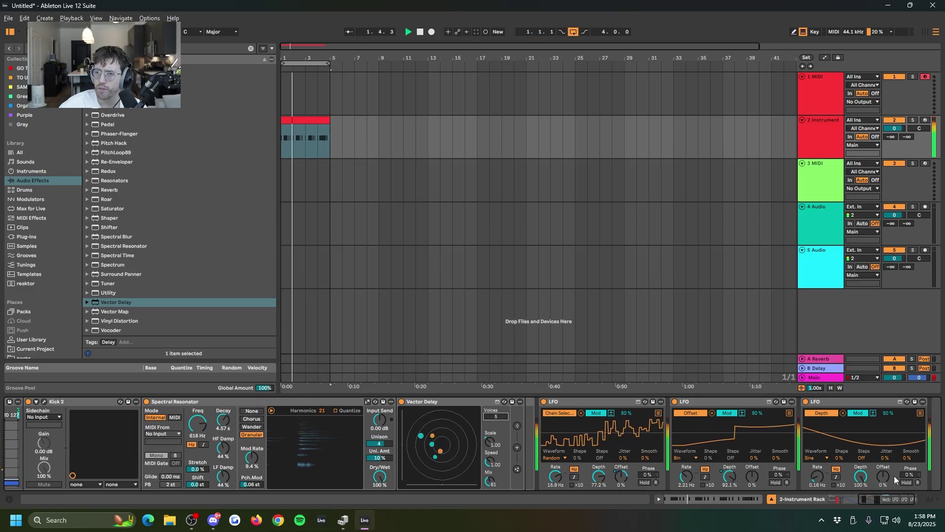
scroll(347, 473, "left", 10)
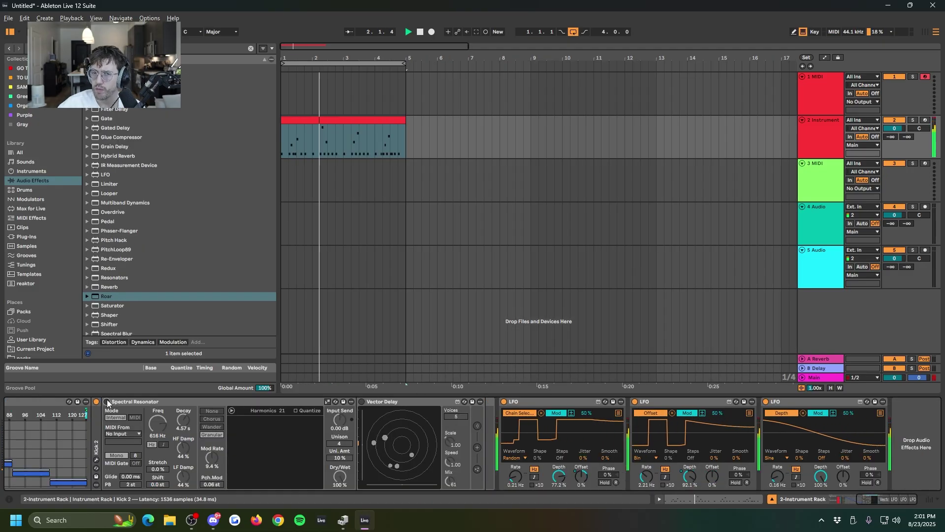
Step: Review the audio effects in the individual Kick 2 chains while the loop plays
scroll(876, 501, "left", 10)
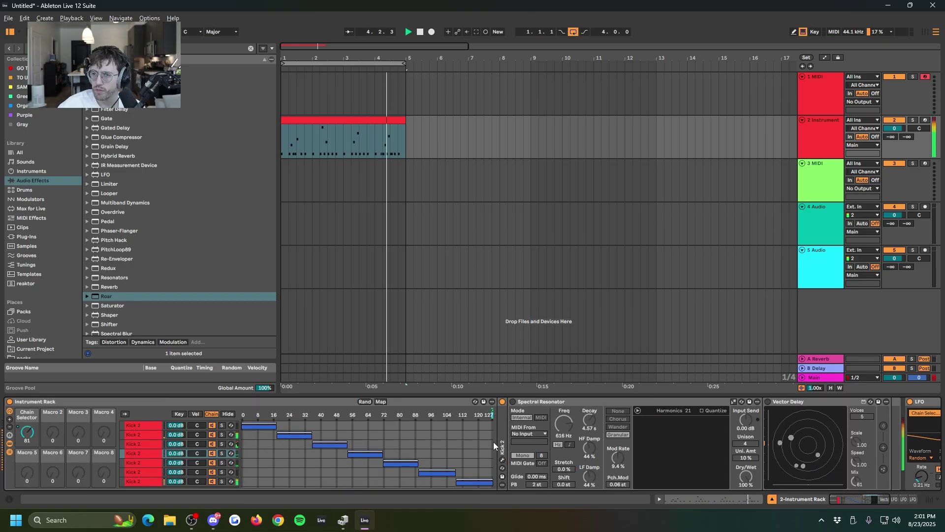
left_click(140, 443)
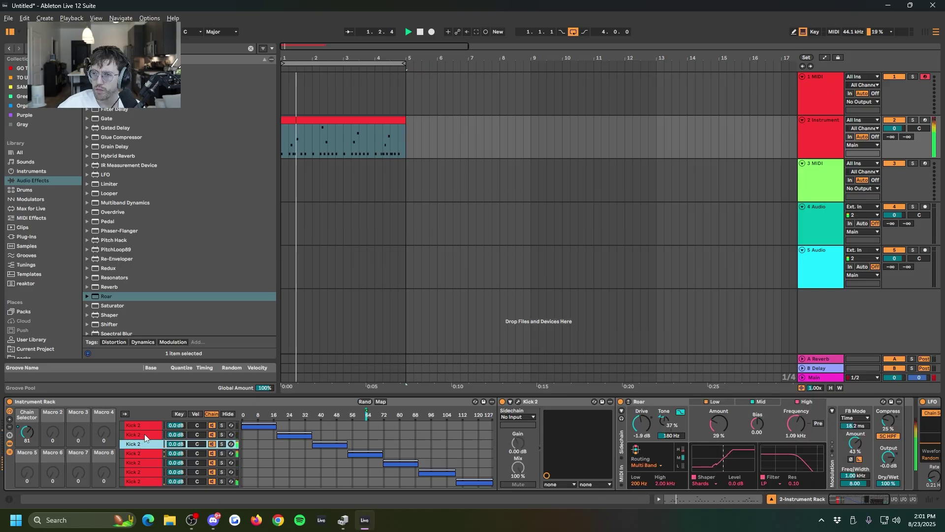
left_click(143, 433)
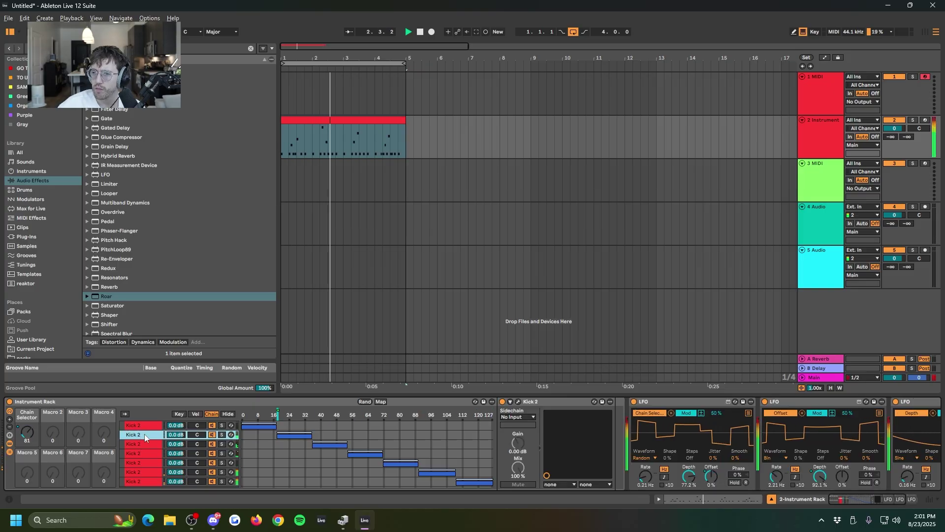
left_click(142, 458)
left_click(142, 452)
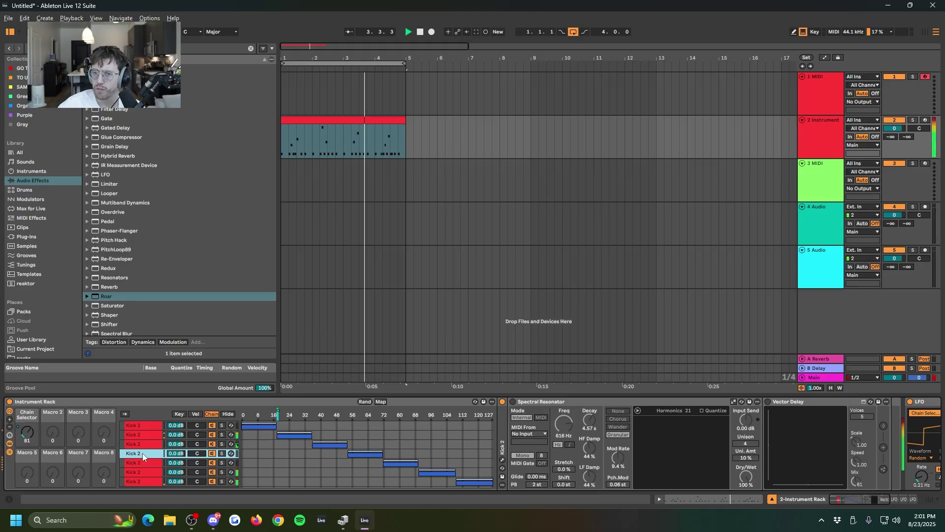
left_click(142, 468)
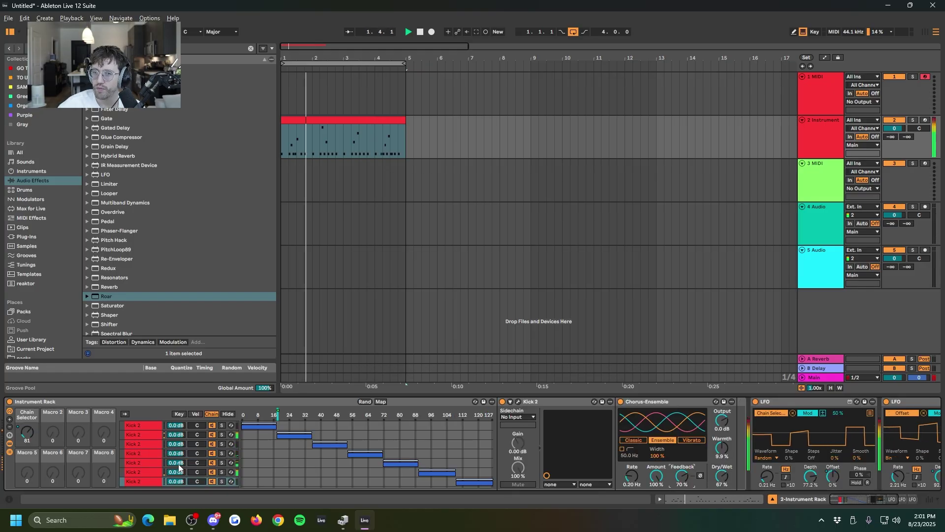
scroll(151, 448, "down", 2)
scroll(149, 450, "up", 2)
scroll(148, 450, "down", 2)
scroll(148, 450, "up", 2)
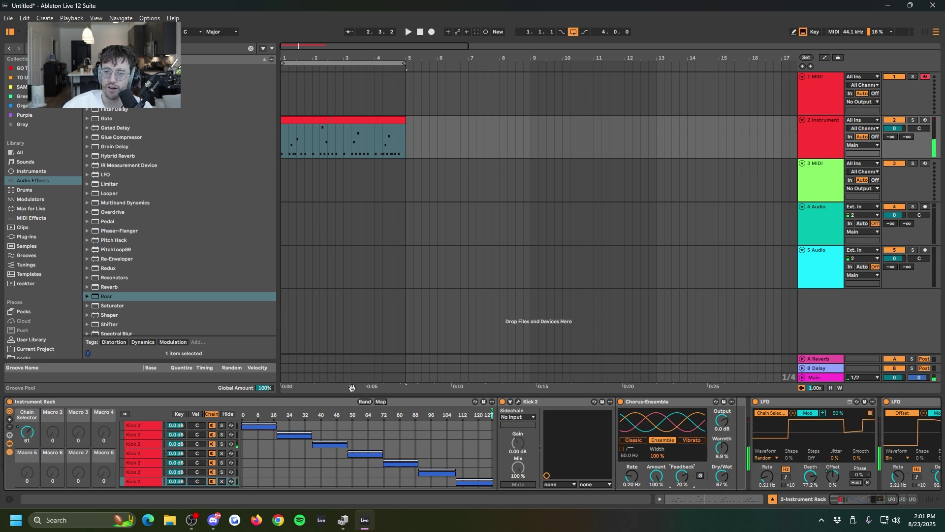
Step: Play the MIDI clip and insert a new audio track below the instrument track for resampling
left_click(303, 143)
key("space")
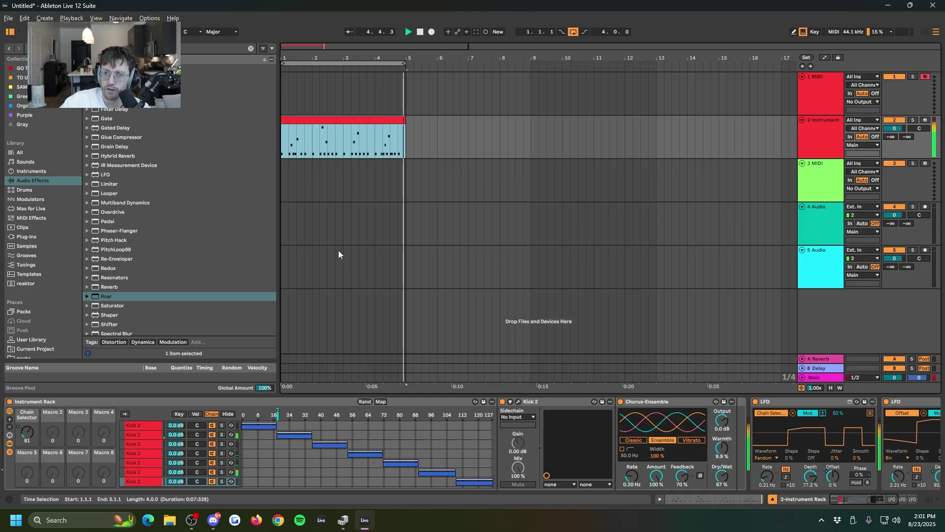
left_click(820, 169)
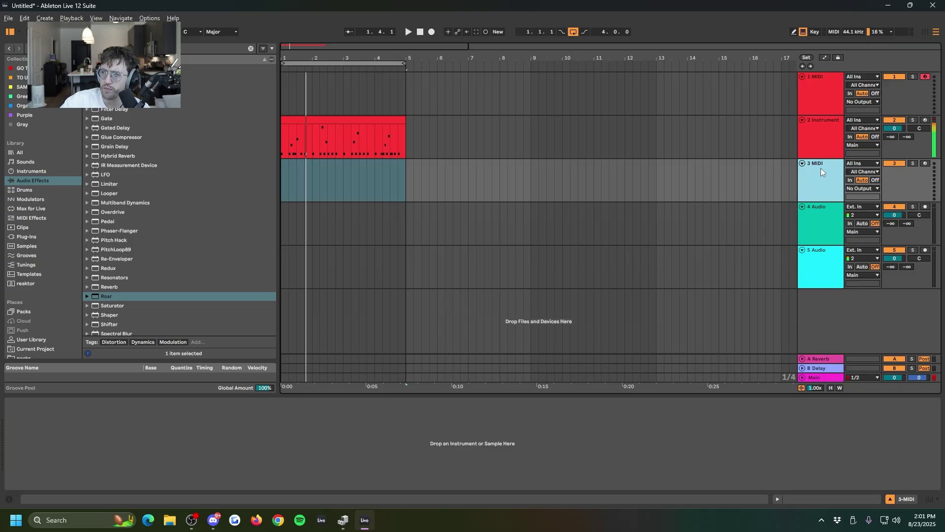
left_click(817, 140)
key("ctrl+t")
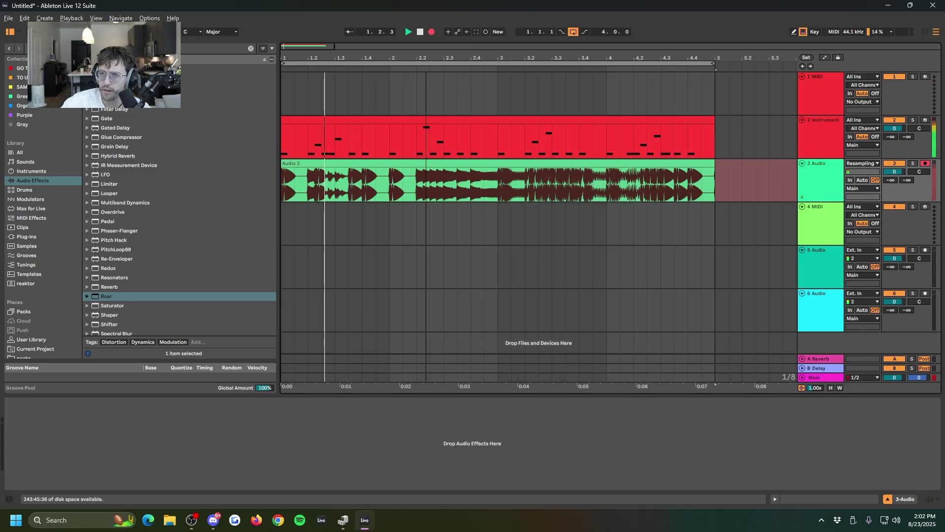
Step: Stop the looped resampling recording and show the audio track's take lanes
left_click_drag(358, 79, 358, 60)
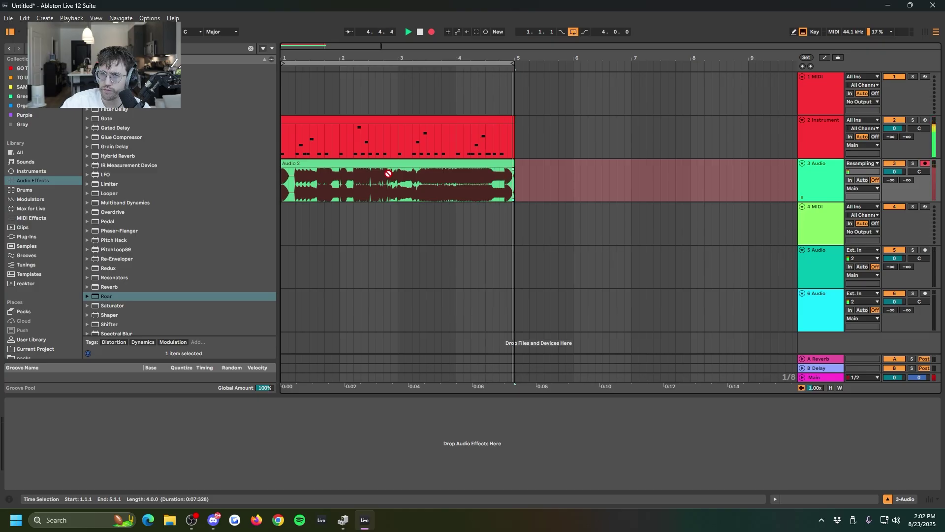
key("space")
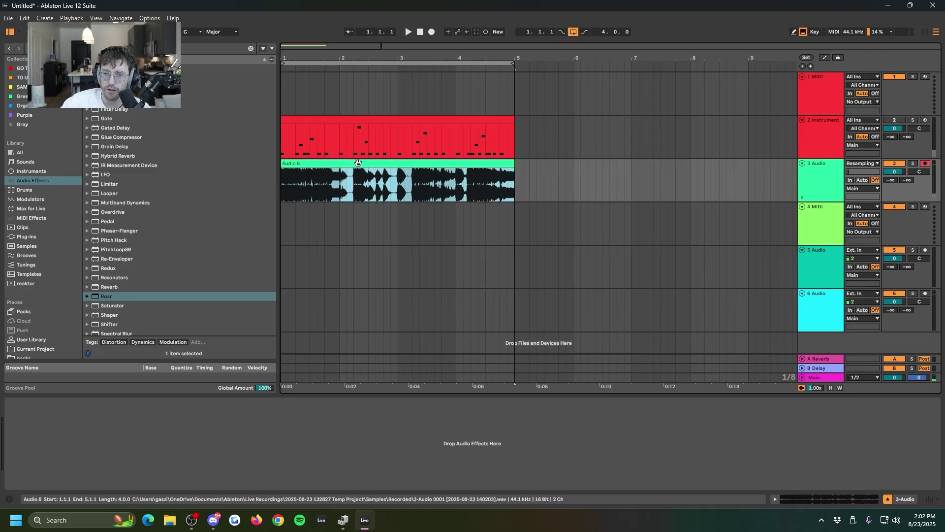
left_click(803, 197)
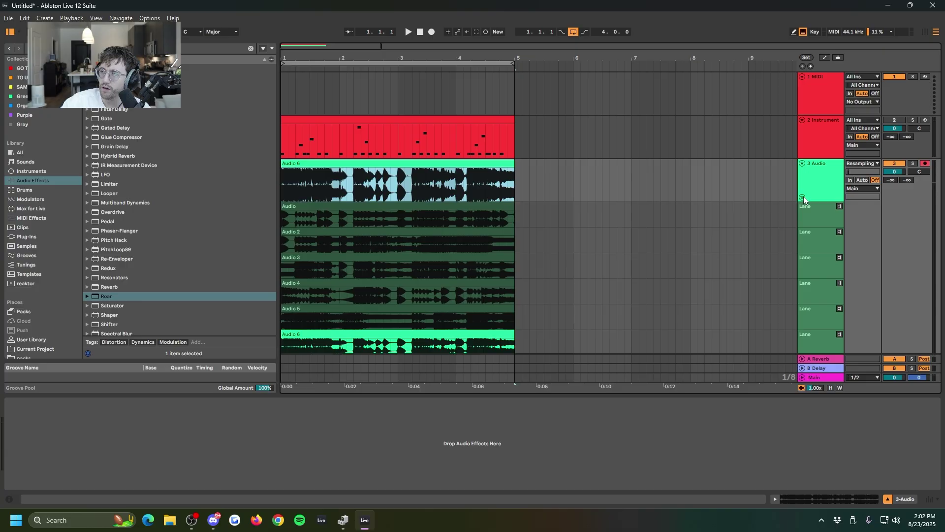
Step: Swap takes Audio 5 and Audio 4 into the main lane for comparison, finishing with the first take, Audio
scroll(406, 260, "down", 3)
left_click(319, 251)
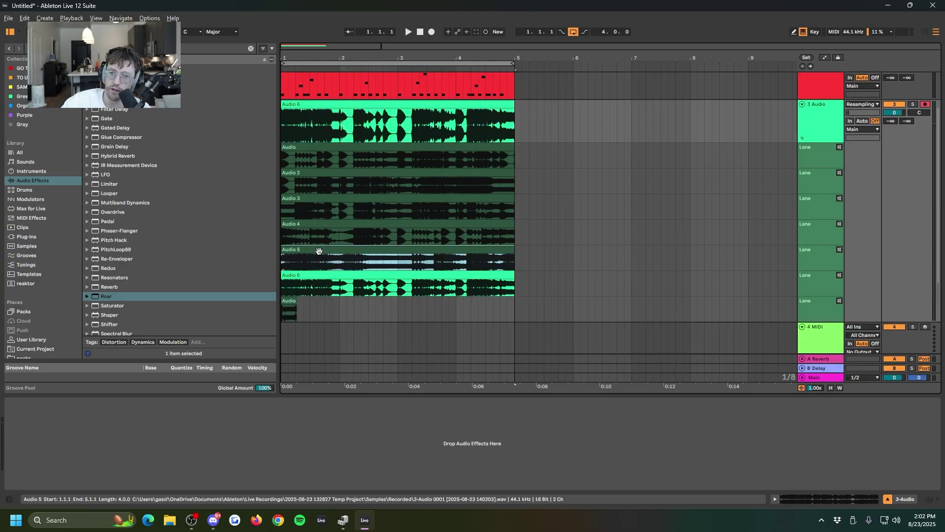
key("Return")
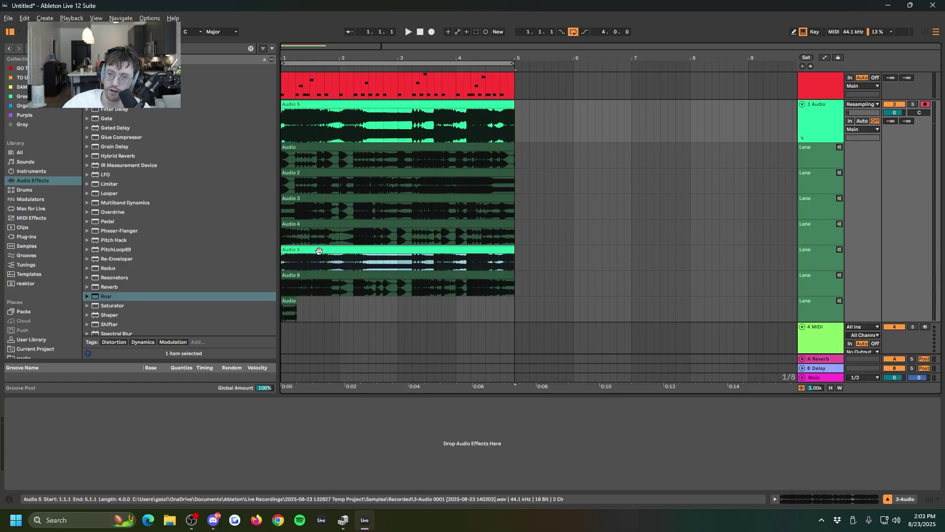
left_click(333, 222)
key("Return")
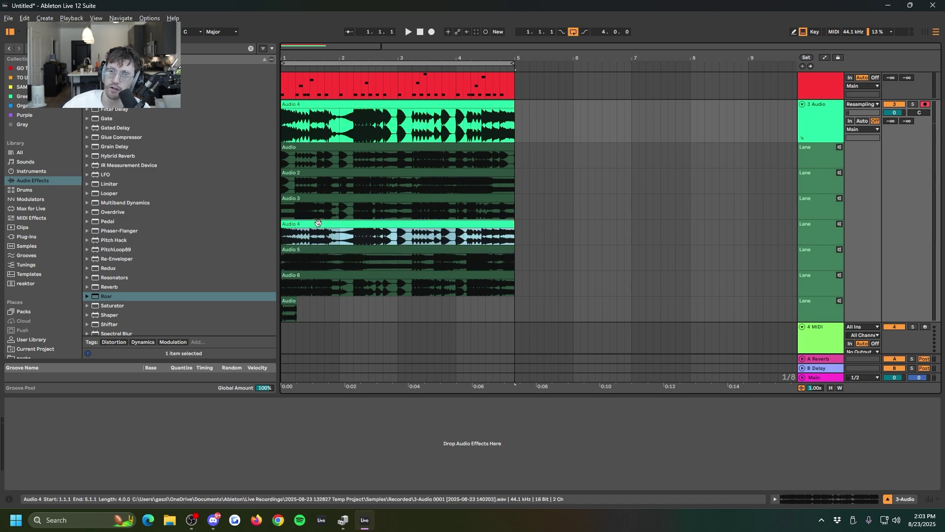
left_click(310, 199)
left_click(303, 147)
key("Return")
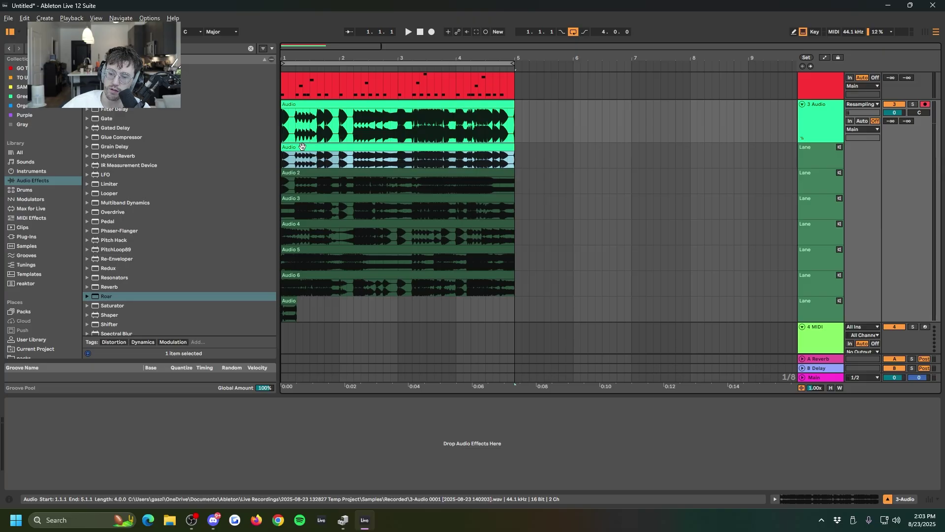
Step: Split the main-lane clip at 1.2.1 and 1.3.3 to isolate the delayed kick, and play the result
left_click(292, 59)
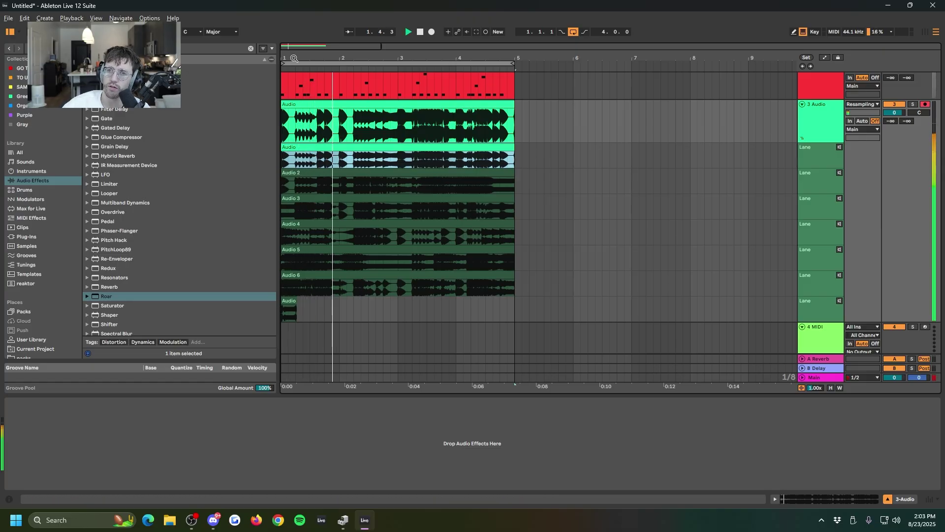
key("space")
left_click_drag(293, 59, 293, 98)
left_click(339, 127)
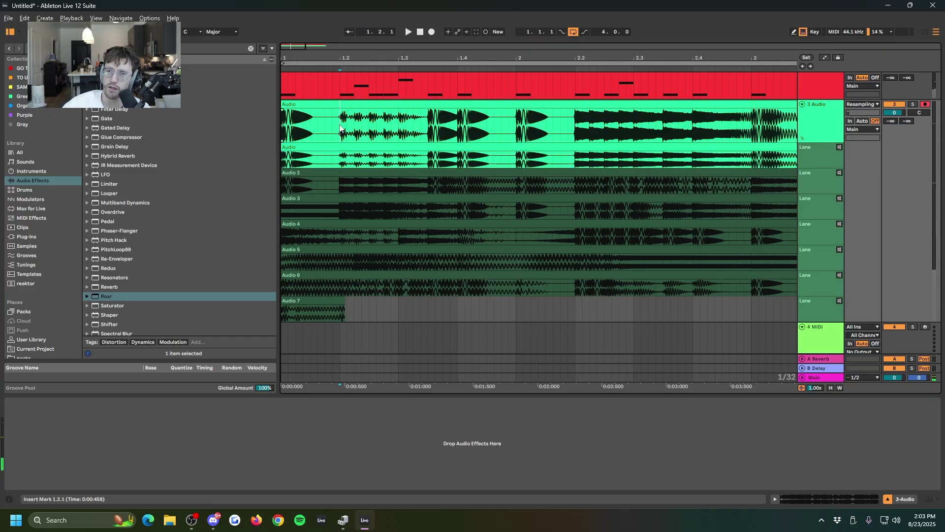
left_click_drag(345, 128, 428, 128)
key("ctrl+e")
left_click(488, 112)
key("space")
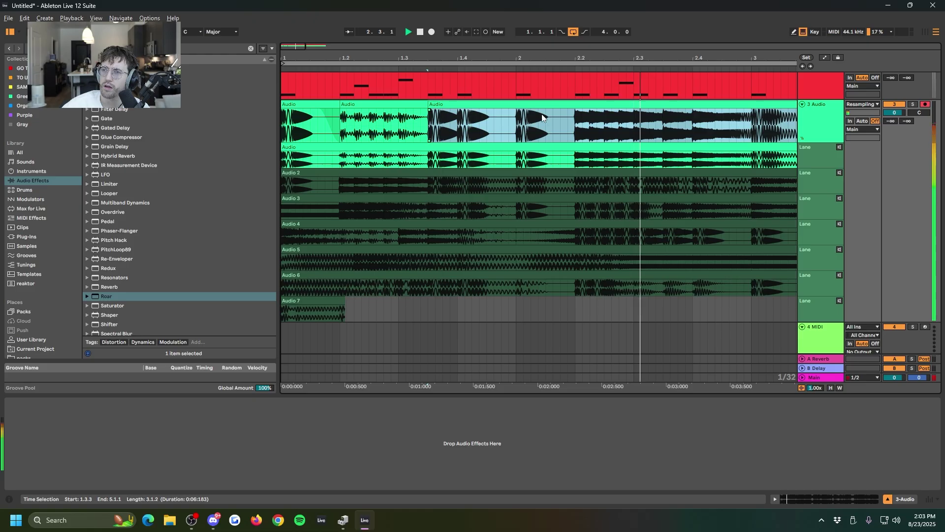
Step: Comp the main lane from sections of the Audio, Audio 4 and Audio 6 takes, undoing unwanted picks
key("minus")
left_click(509, 124)
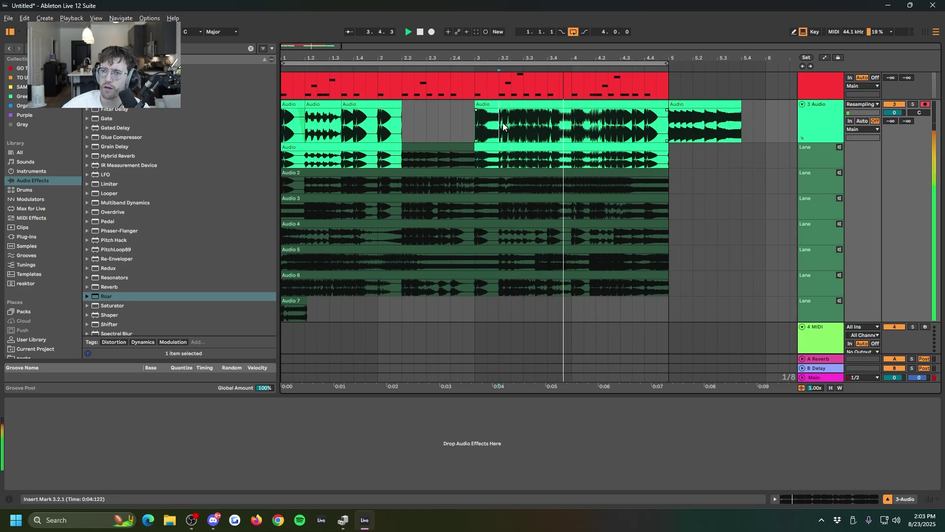
left_click(316, 106)
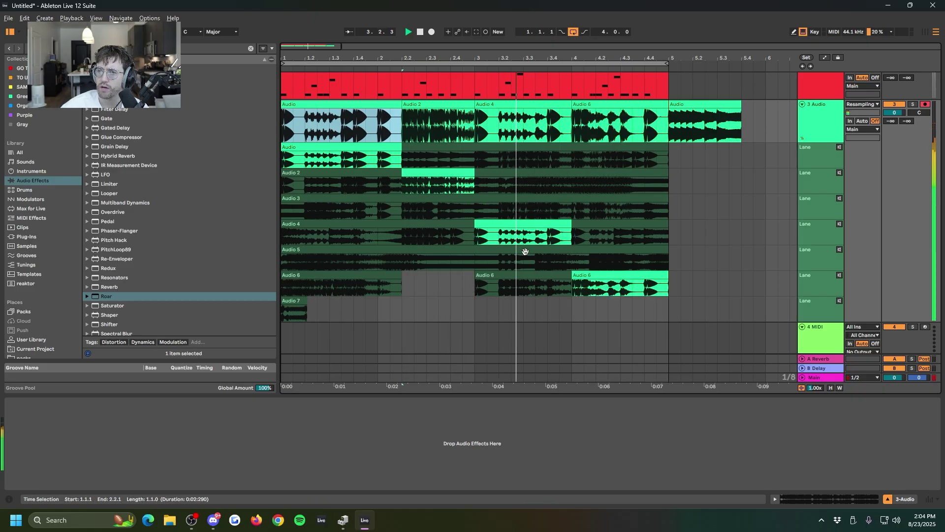
key("space")
left_click_drag(490, 233, 378, 234)
left_click_drag(365, 288, 375, 291)
key("ctrl+z")
key("space")
key("ctrl+z")
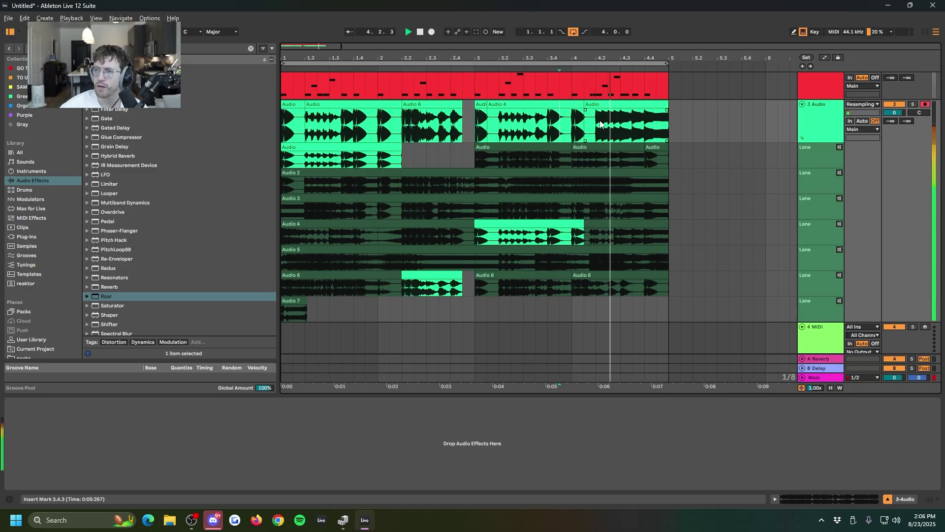
Step: Hide the audio track's take lanes and stop playback of the four-bar comp
left_click(337, 102)
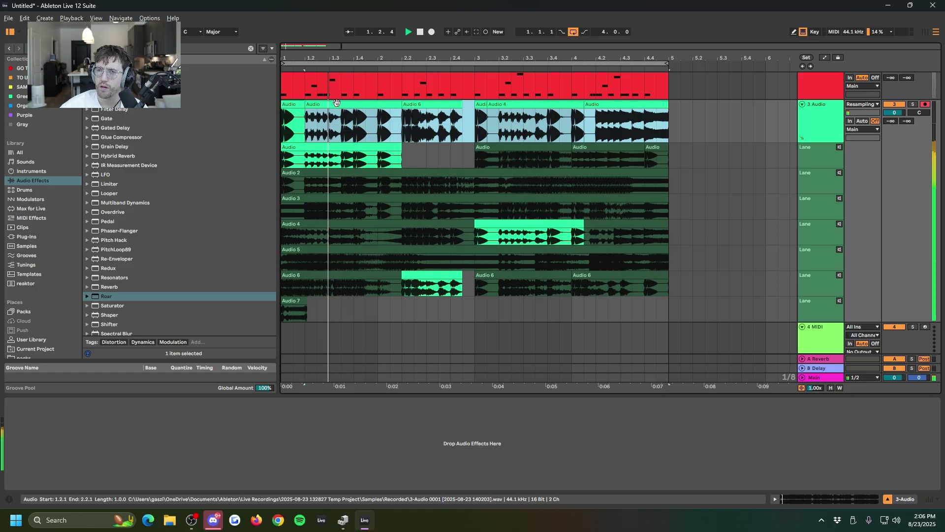
key("ctrl+alt+u")
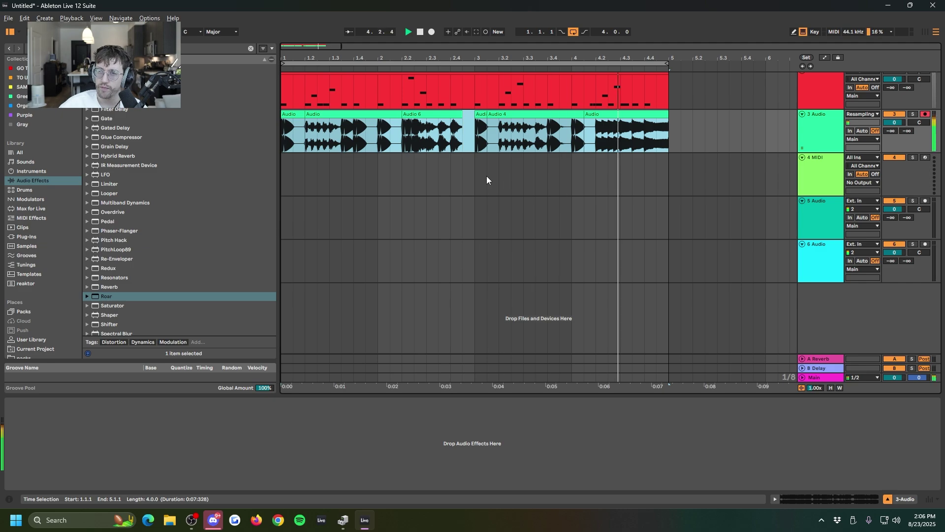
key("space")
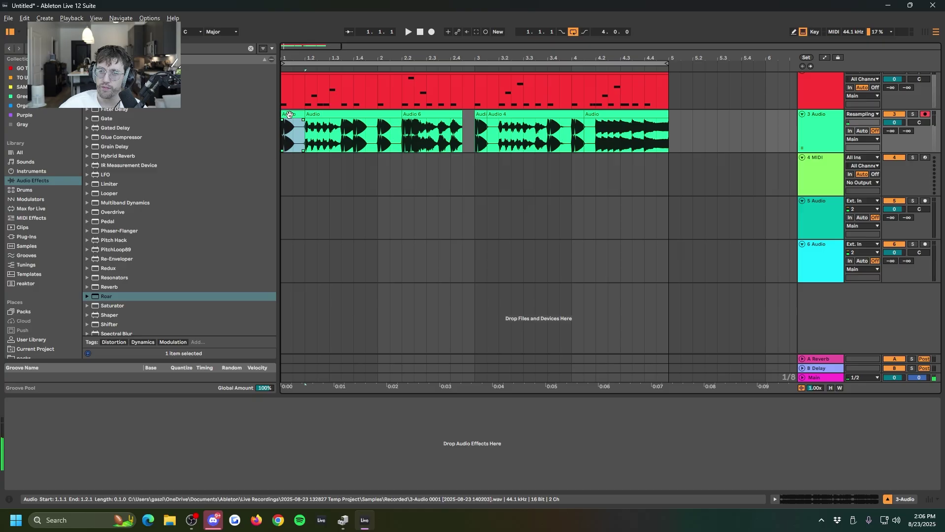
Step: Copy the comped audio to bar 7 and create a four-bar MIDI clip above it on a new MIDI track
left_click_drag(324, 131, 811, 134)
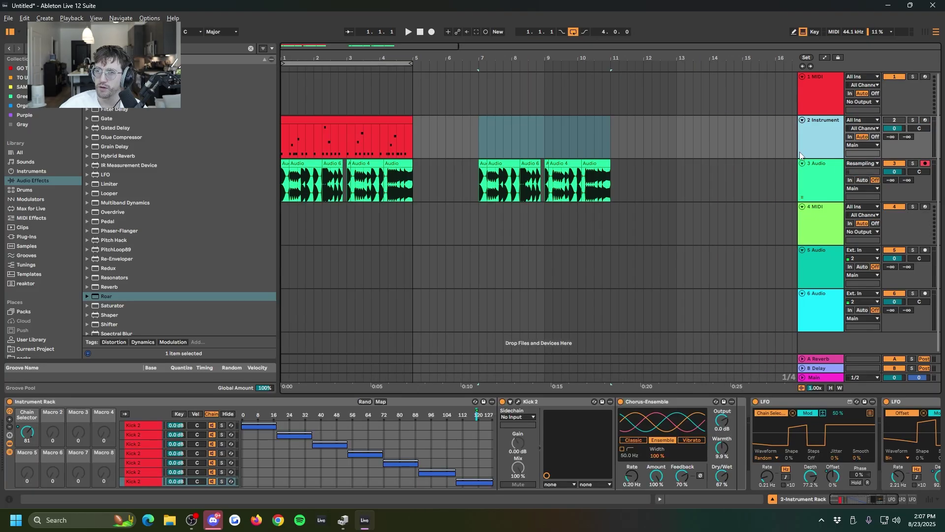
double_click(609, 188)
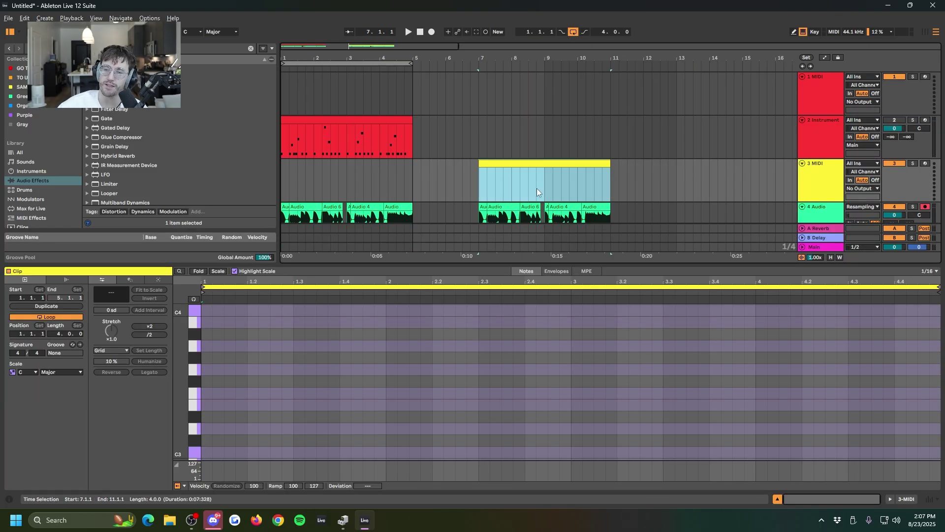
Step: Load the Kick 2 instrument onto the new MIDI track and close its plug-in window
left_click(910, 499)
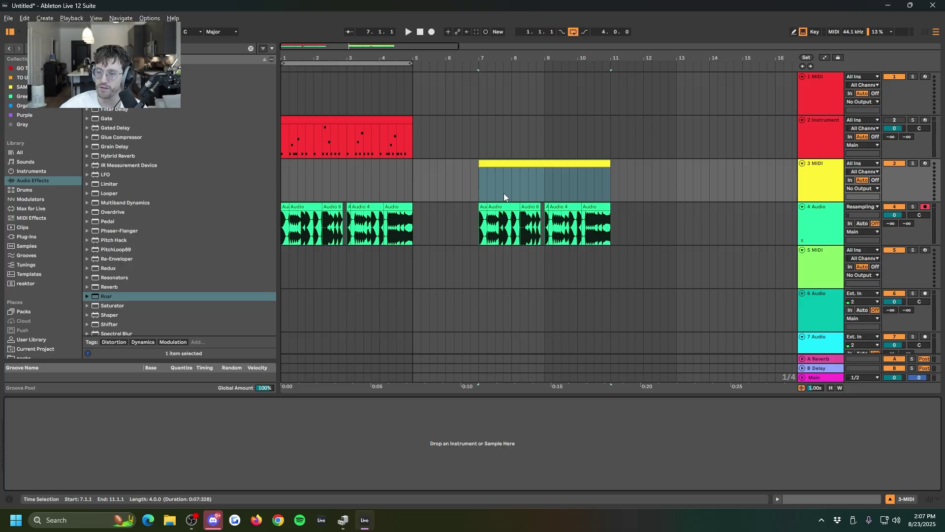
left_click(495, 162)
left_click(100, 107)
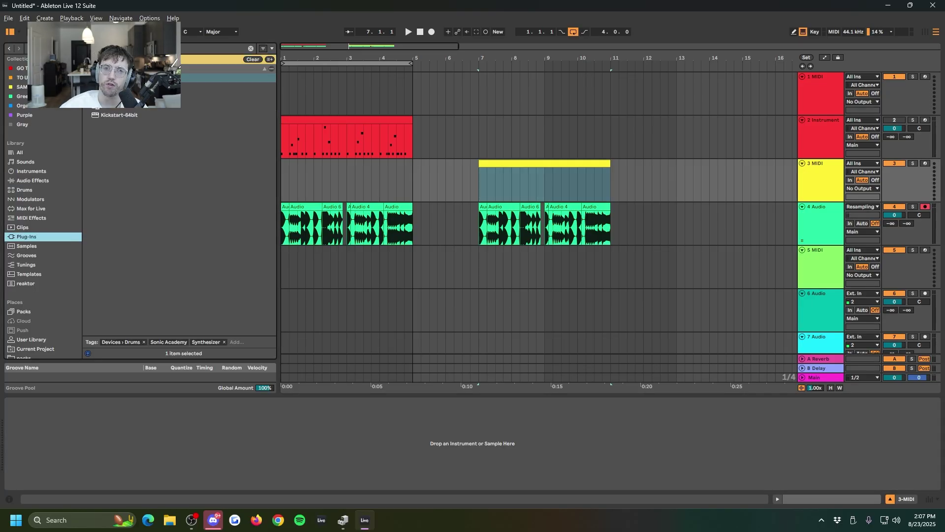
key("Down")
key("Up")
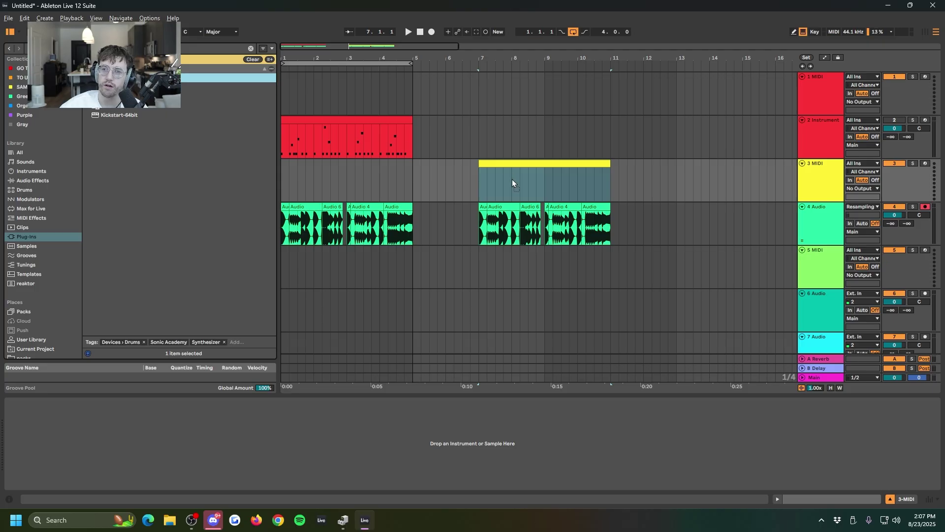
key("Return")
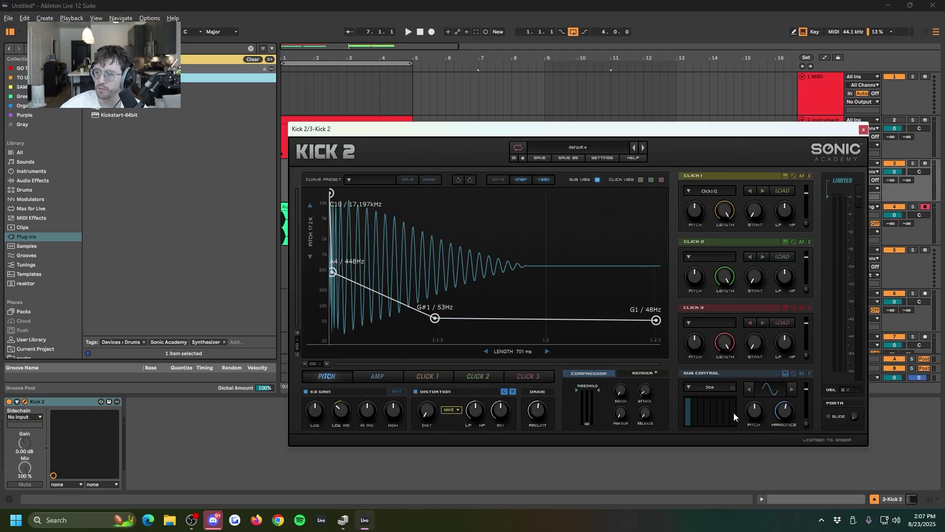
left_click(863, 130)
Step: Copy the instrument track's four-bar MIDI clip to bar 7 of the Kick 2 track, play it and open its notes
key("ctrl+v")
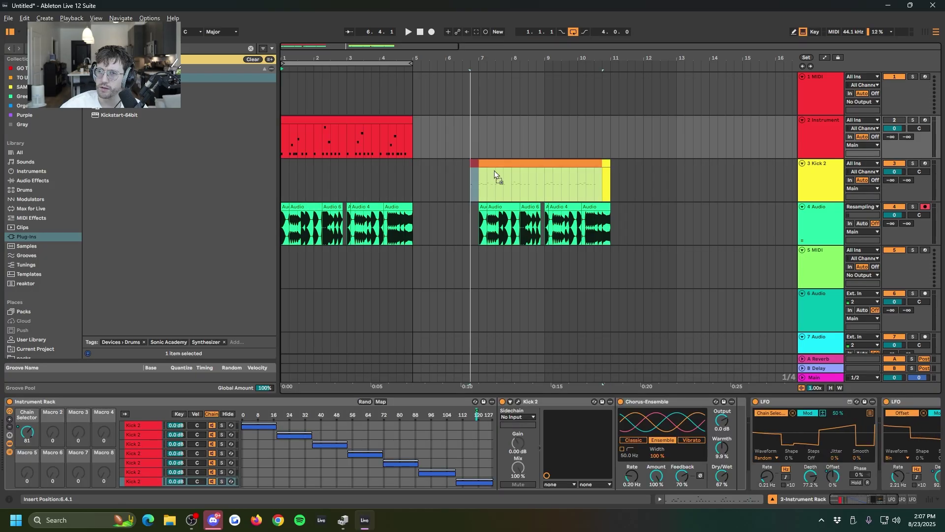
key("space")
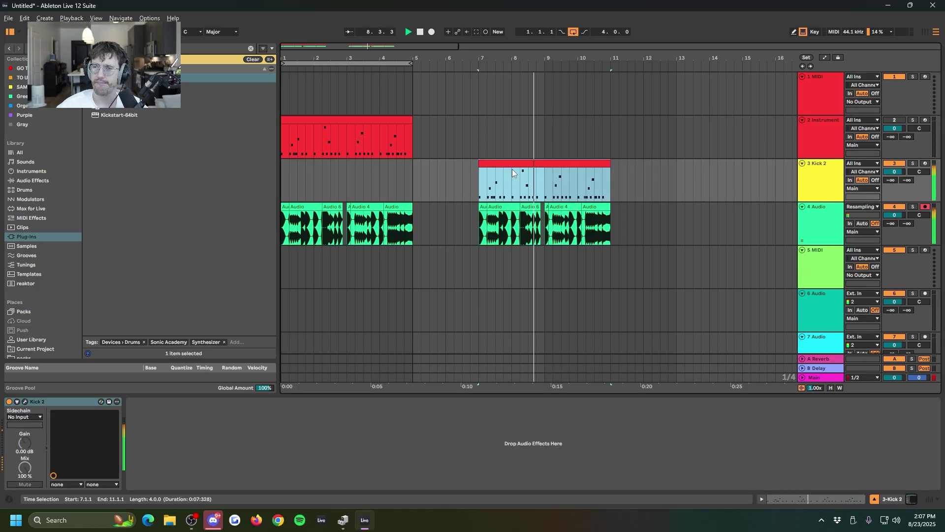
double_click(512, 170)
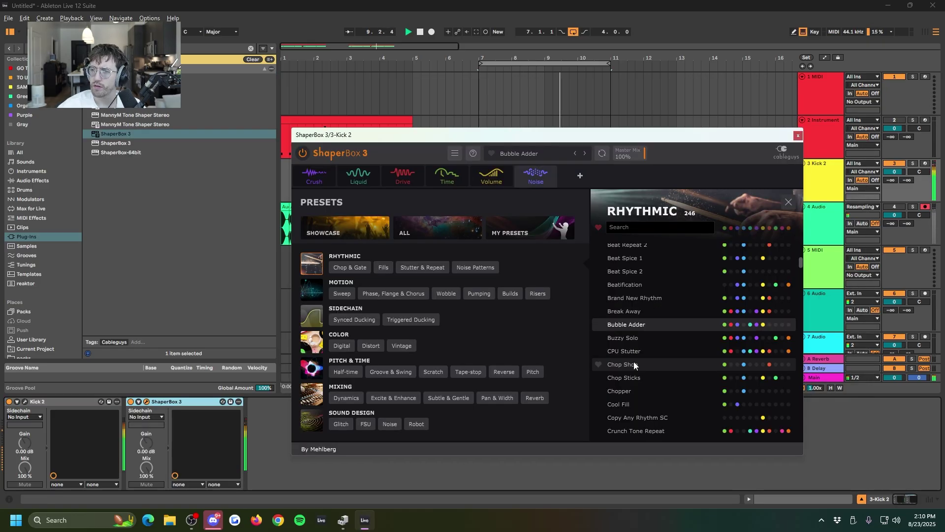
Step: Try the Rhythmic presets Chop Shop and Crunch Tone Repeat in ShaperBox 3, keep the latter and close the plug-in
left_click(634, 361)
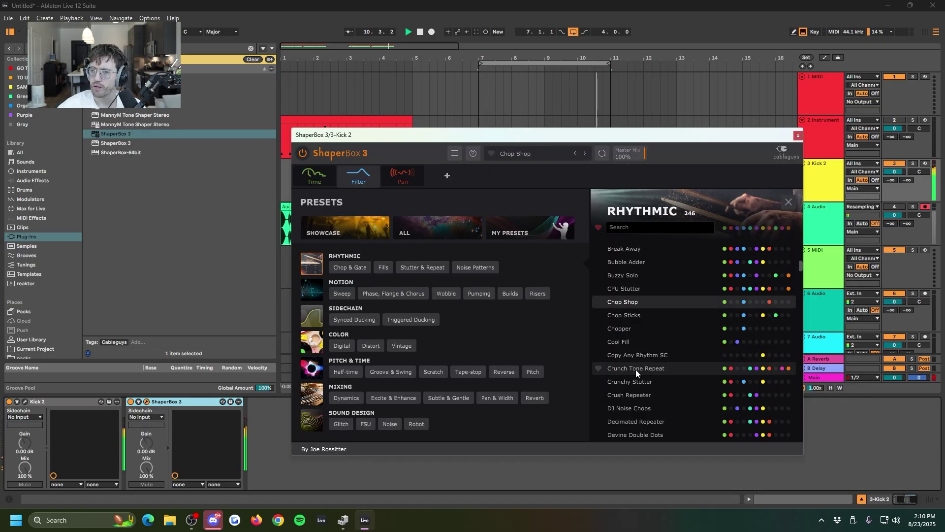
left_click(634, 367)
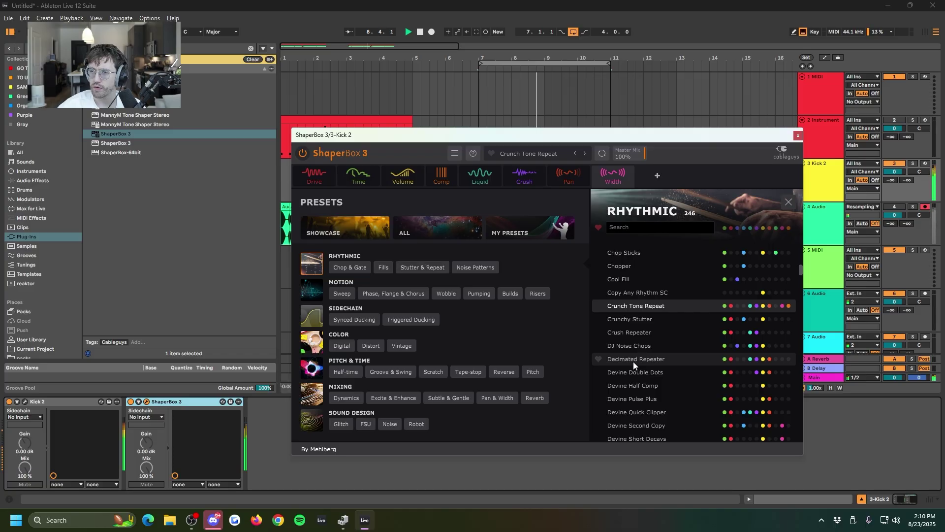
left_click(797, 135)
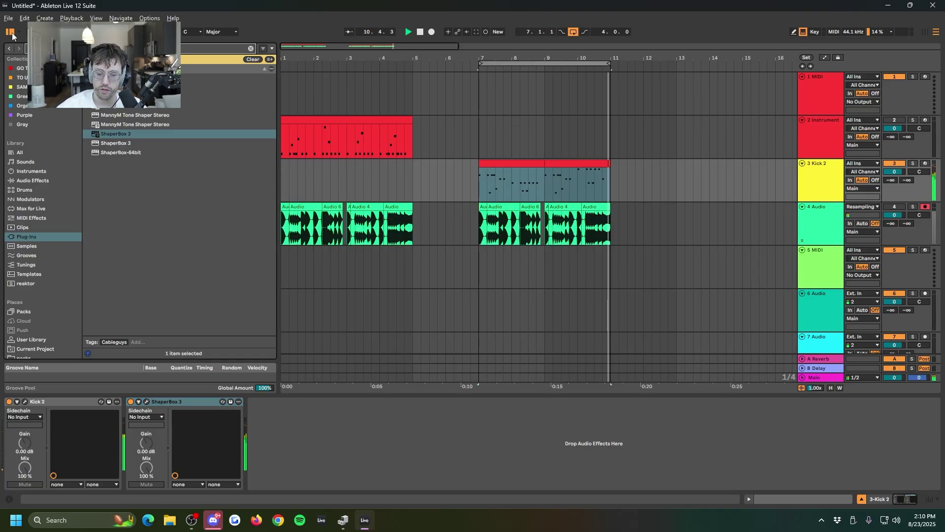
Step: Search the browser for reverb and deactivate the Audio 4 clip at 9.1.3 on the resampled audio track
type("reverb")
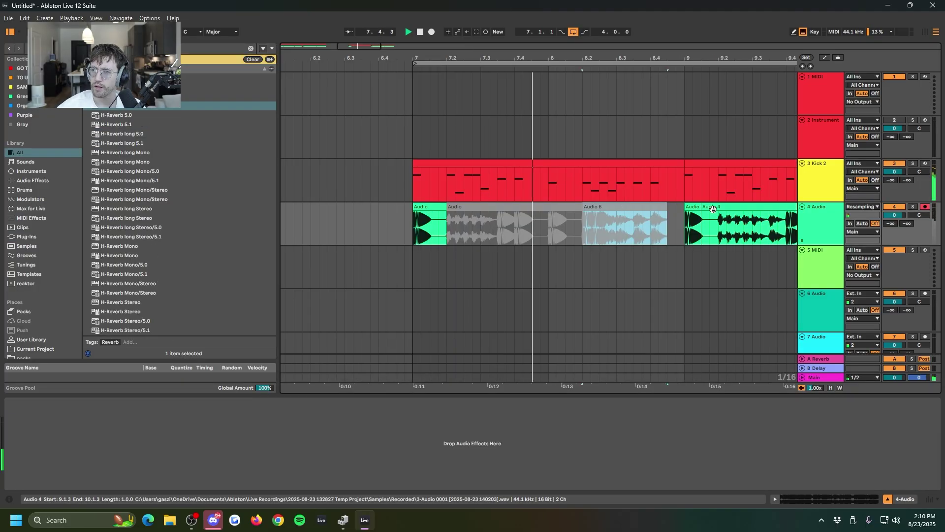
left_click(717, 219)
key("0")
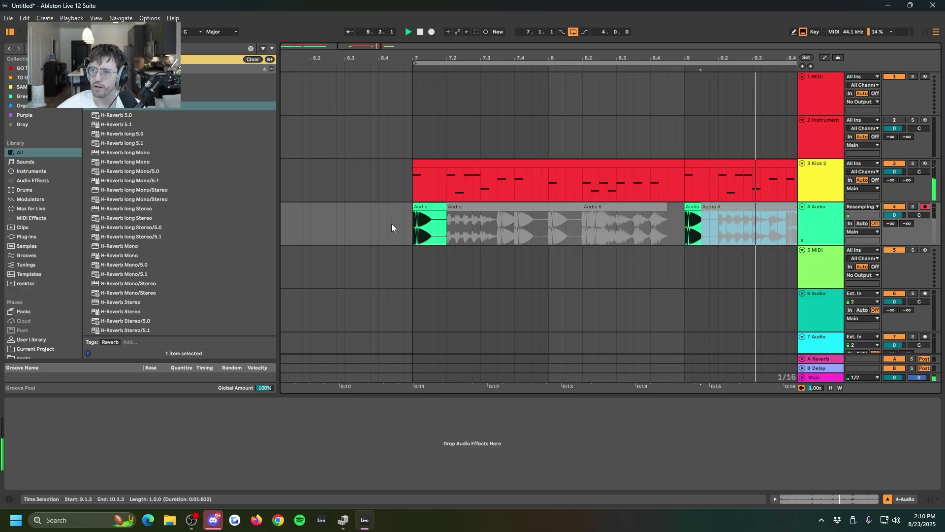
left_click(426, 215)
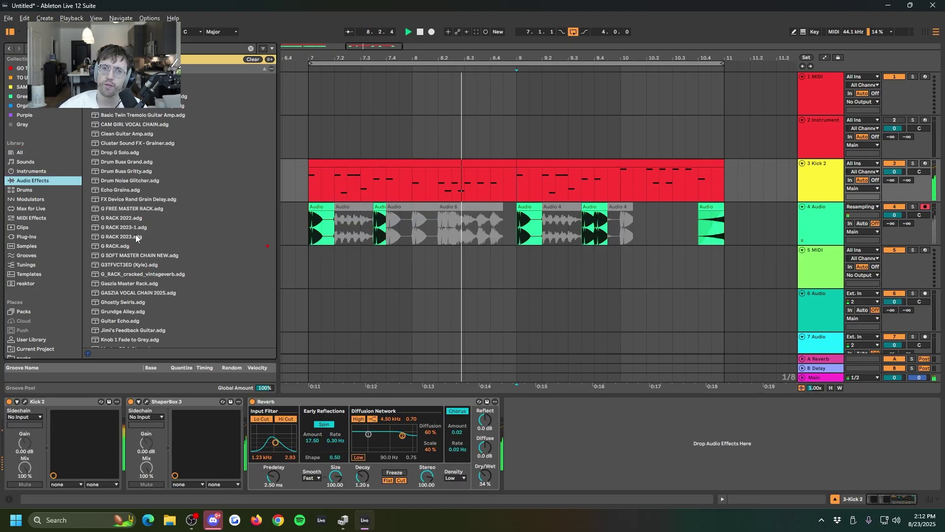
Step: Replace the Reverb after ShaperBox 3 with the G RACK 2023 rack and close its Valhalla reverb window
left_click(127, 236)
left_click_drag(254, 421, 276, 412)
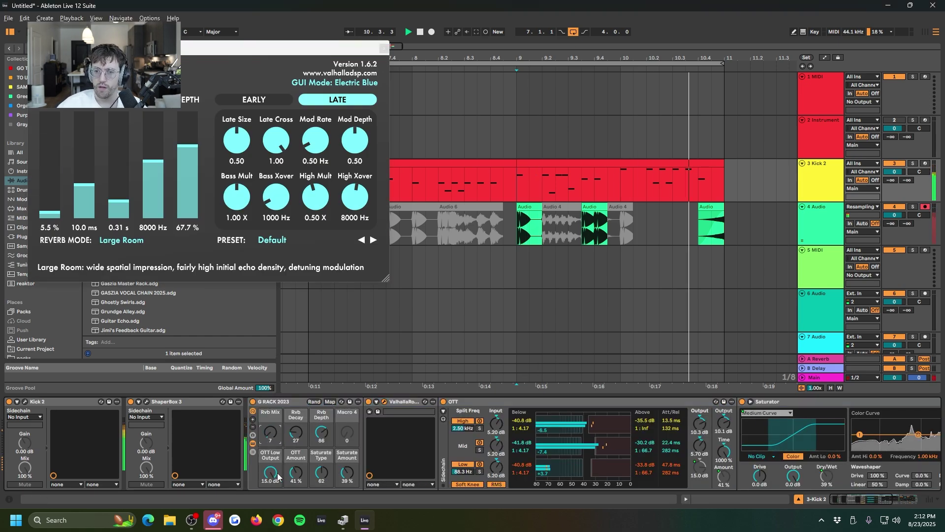
left_click(383, 48)
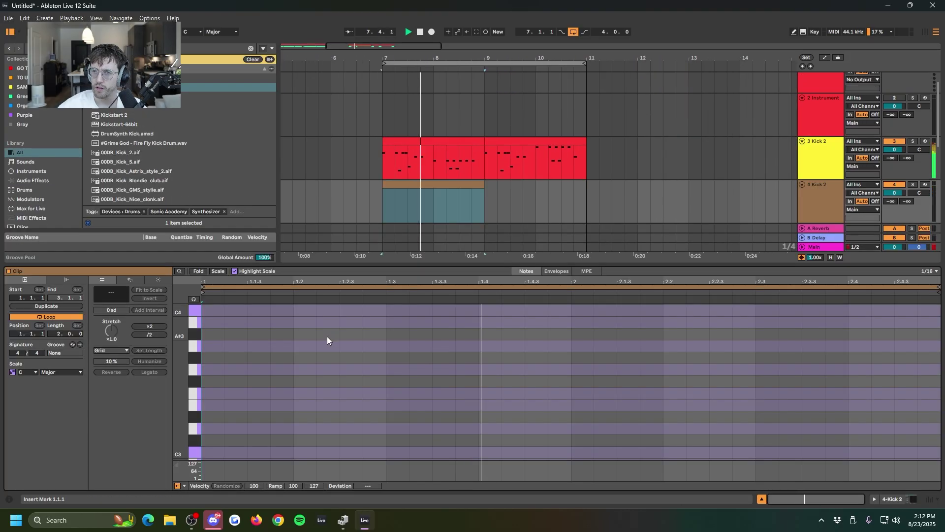
Step: Write a rising E1, F1, F#1, G#1 note pattern in the second Kick 2 track's two-bar clip and duplicate the clip
double_click(212, 393)
left_click_drag(223, 393, 420, 394)
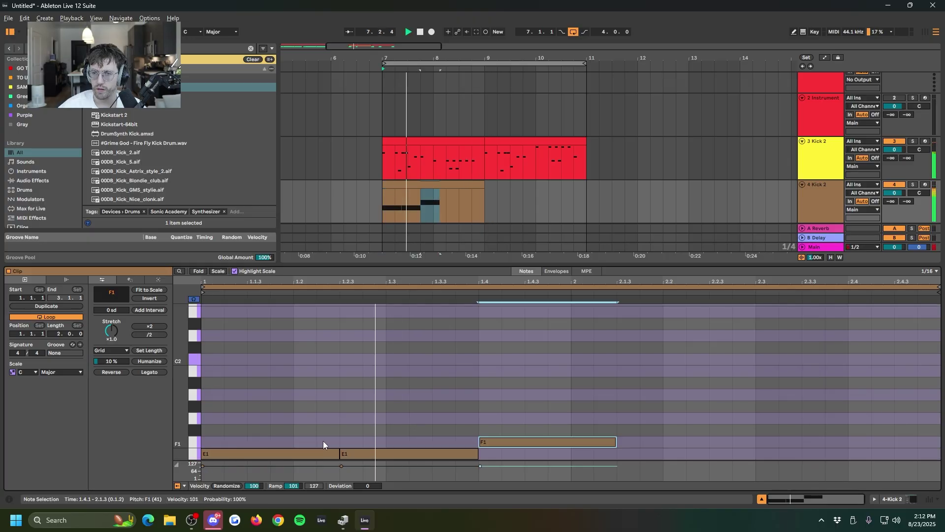
key("Left")
key("Left")
key("Left")
key("Left")
key("Left")
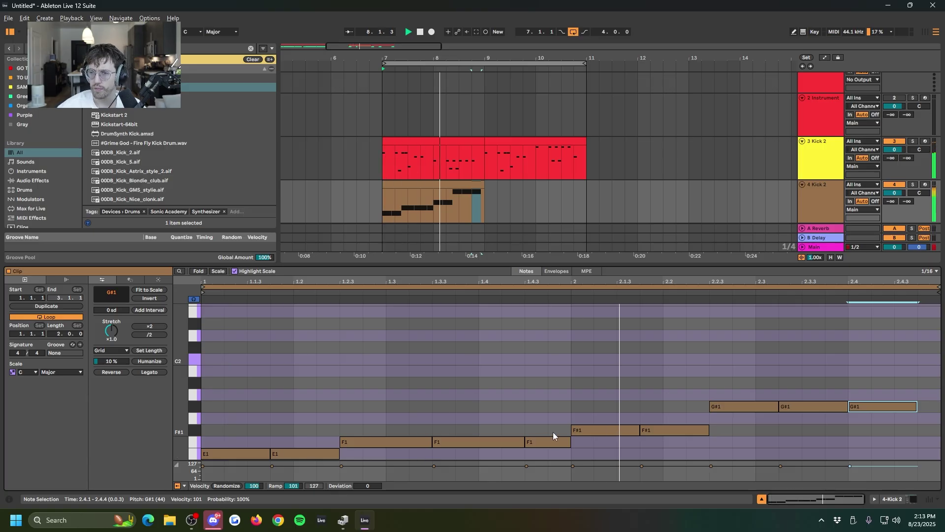
left_click(443, 199)
key("ctrl+d")
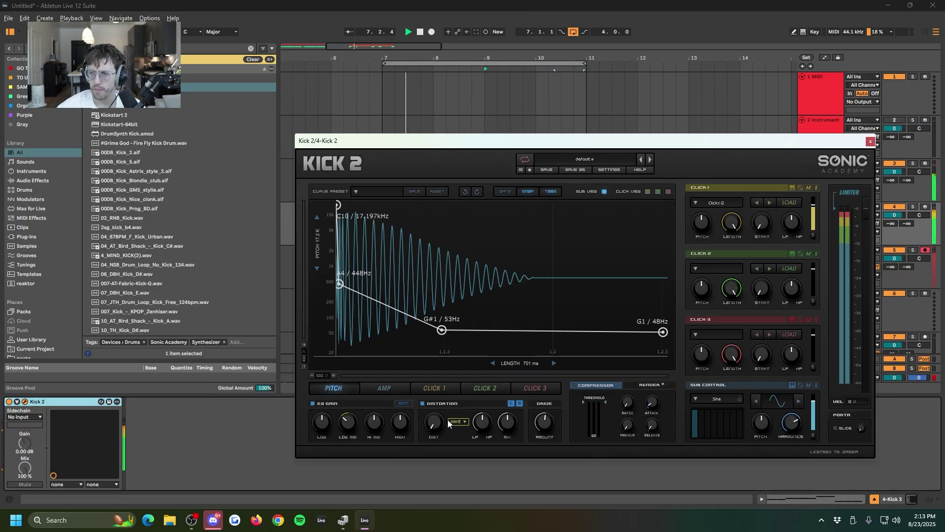
Step: Raise the distortion amount in the second track's Kick 2
left_click_drag(433, 422, 430, 365)
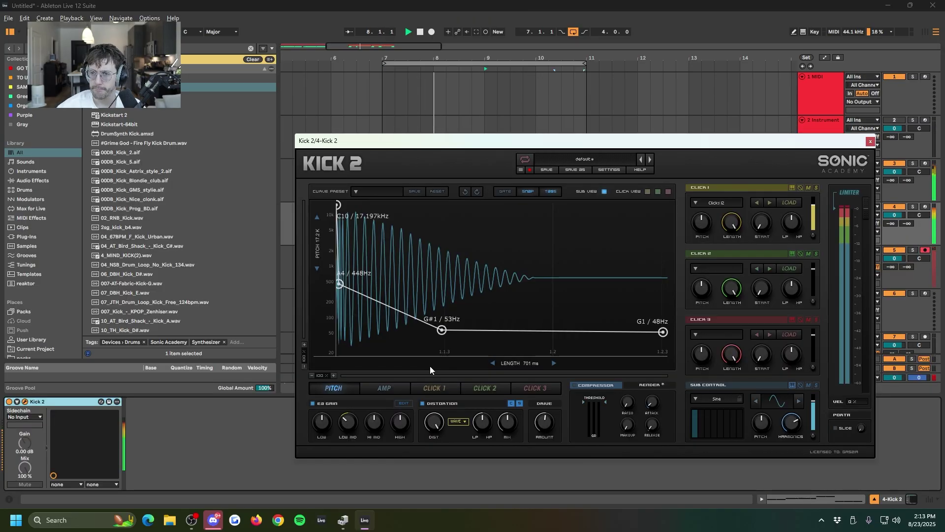